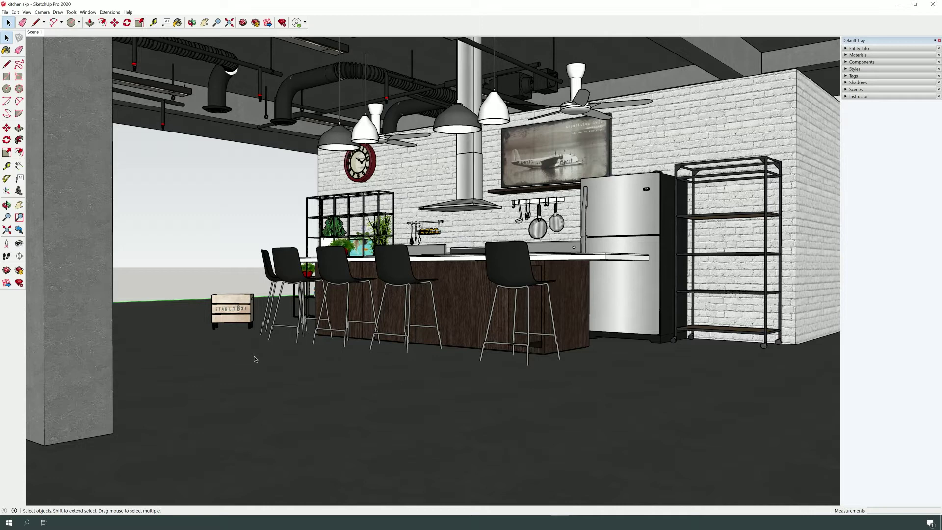
Step: Select individual bar stools, clear the selection, then start a multi-stool selection
{"action": "left_click", "coordinate": [337, 271]}
{"action": "left_click", "coordinate": [407, 284]}
{"action": "left_click", "coordinate": [218, 256]}
{"action": "left_click", "coordinate": [391, 271]}
{"action": "left_click", "coordinate": [342, 279], "text": "shift"}
{"action": "left_click", "coordinate": [271, 275], "text": "shift"}
{"action": "left_click", "coordinate": [271, 275], "text": "shift"}
Step: Toggle stools out of and back into the selection until all stools are selected
{"action": "left_click", "coordinate": [290, 273], "text": "shift"}
{"action": "left_click", "coordinate": [343, 279], "text": "shift"}
{"action": "left_click", "coordinate": [397, 278], "text": "shift"}
{"action": "left_click", "coordinate": [505, 274], "text": "shift"}
{"action": "left_click", "coordinate": [403, 279], "text": "shift"}
{"action": "left_click", "coordinate": [328, 275], "text": "shift"}
{"action": "left_click", "coordinate": [294, 271], "text": "shift"}
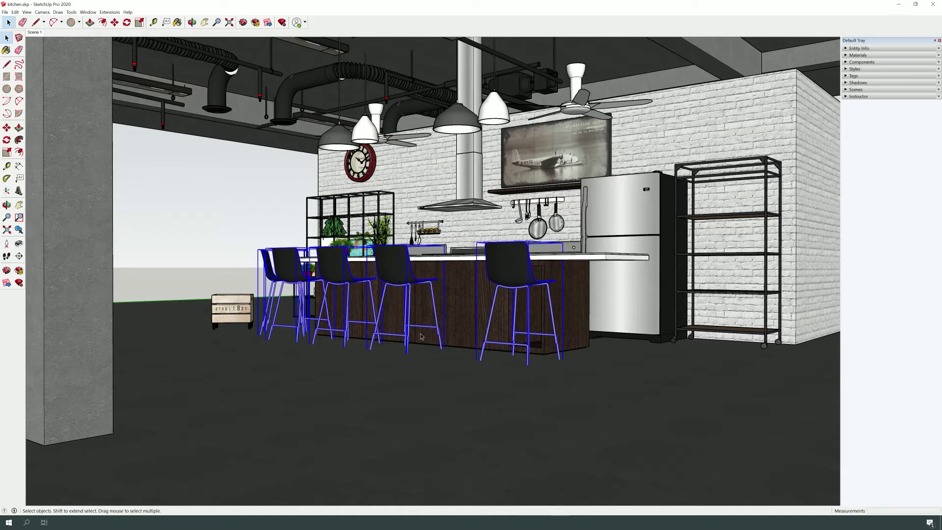
Step: Check the stools in Entity Info, deselect two, and show the Scenes panel
{"action": "left_click", "coordinate": [849, 48]}
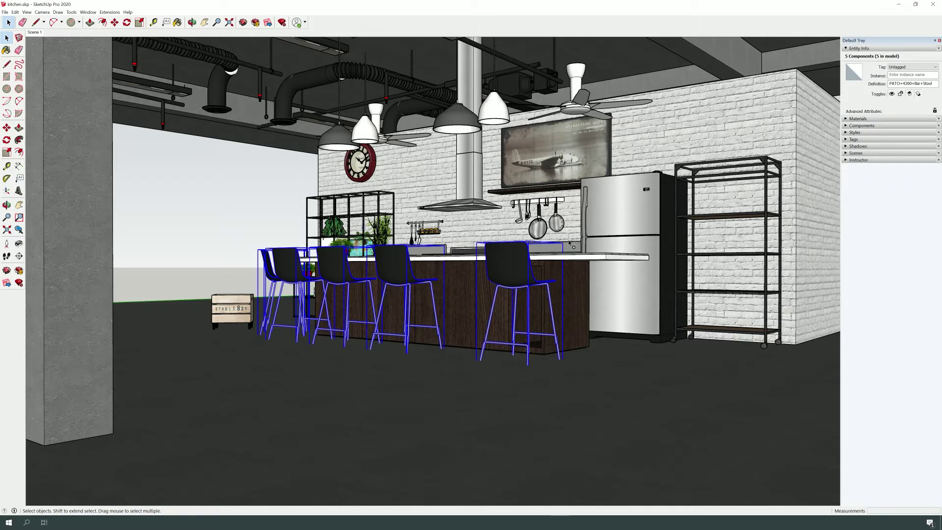
{"action": "left_click", "coordinate": [492, 273], "text": "shift"}
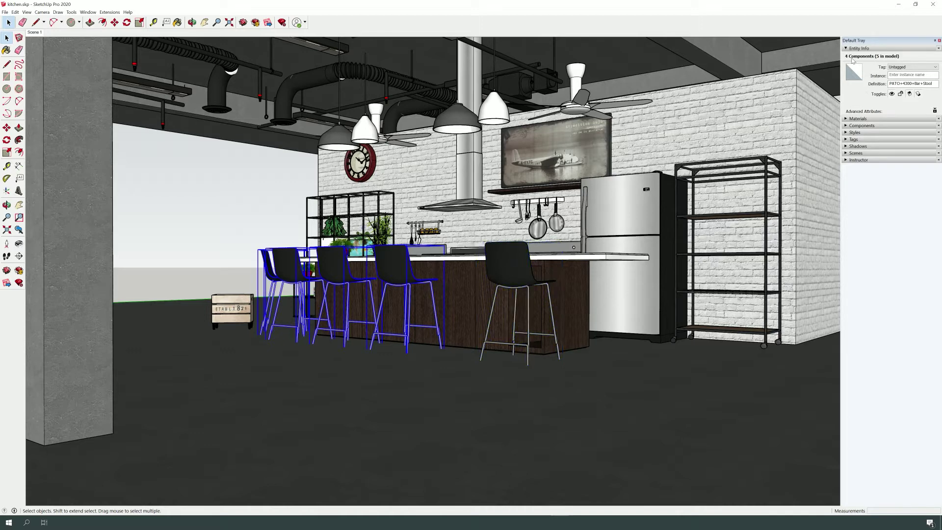
{"action": "left_click", "coordinate": [410, 275], "text": "shift"}
{"action": "left_click", "coordinate": [845, 48]}
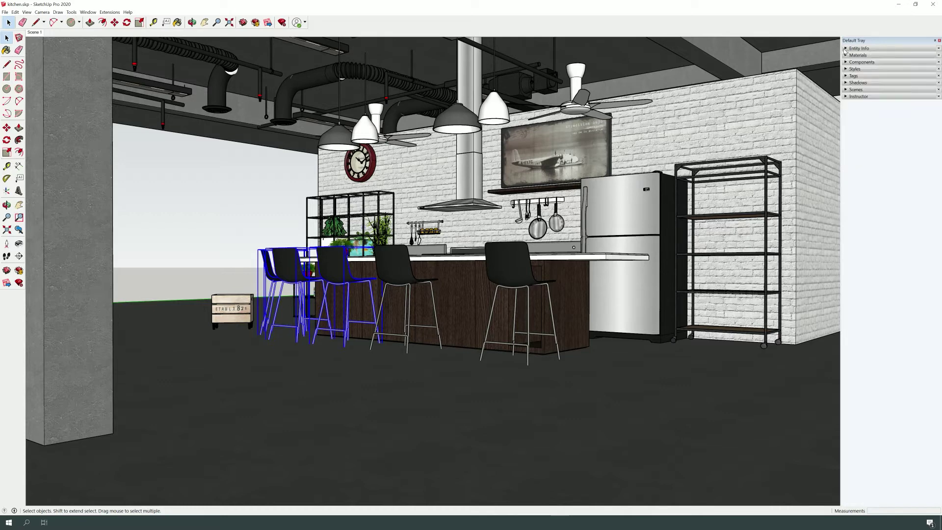
{"action": "left_click", "coordinate": [171, 205]}
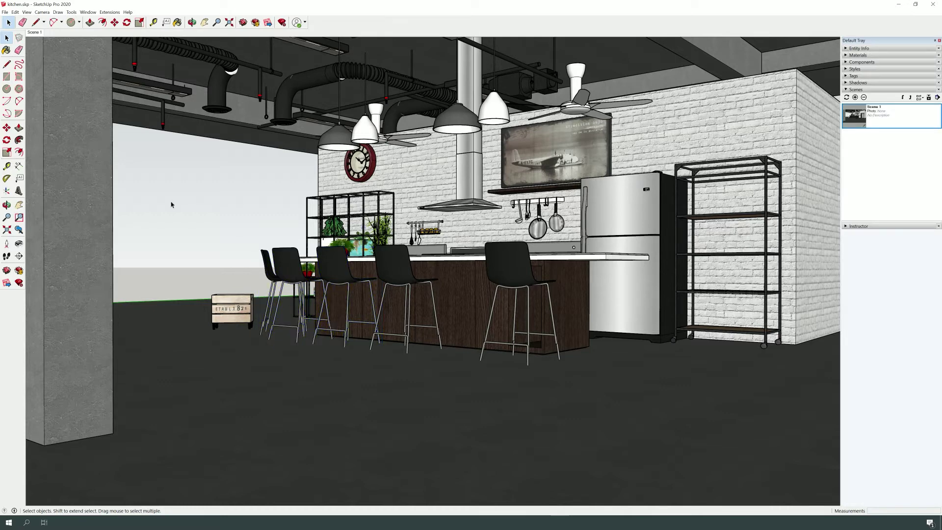
Step: Practice window and crossing selections around the stools, island and empty sky, then zoom in
{"action": "left_click_drag", "start_coordinate": [172, 204], "coordinate": [300, 248]}
{"action": "left_click_drag", "start_coordinate": [296, 215], "coordinate": [140, 239]}
{"action": "left_click_drag", "start_coordinate": [157, 195], "coordinate": [145, 241]}
{"action": "scroll", "coordinate": [605, 199], "scroll_direction": "up", "scroll_amount": 10}
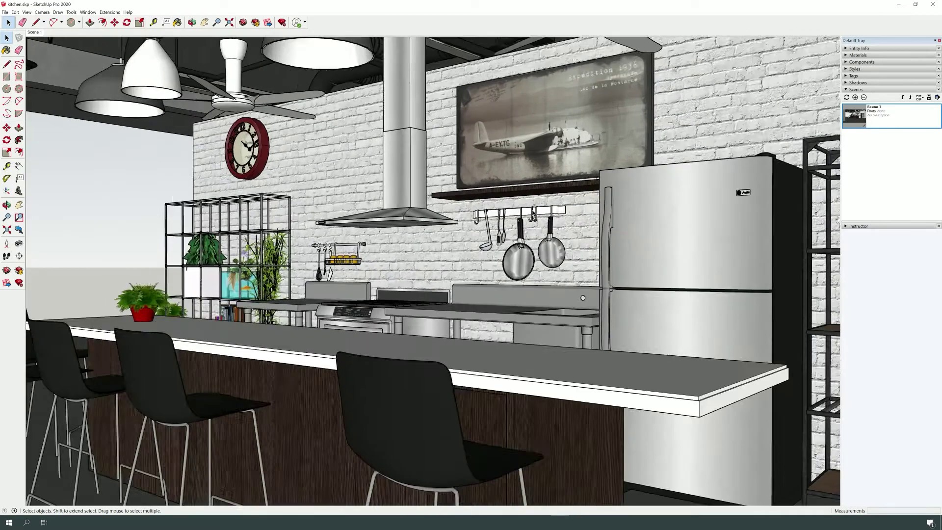
{"action": "scroll", "coordinate": [572, 242], "scroll_direction": "up", "scroll_amount": 4}
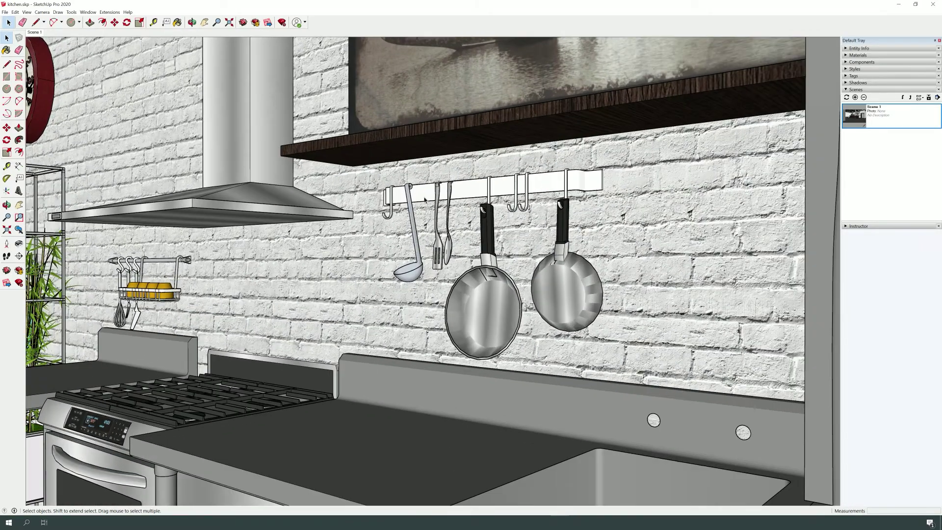
Step: Window-select the pot rack utensils, ladle and hooks, then crossing-select the rail and pans
{"action": "left_click_drag", "start_coordinate": [372, 181], "coordinate": [645, 293]}
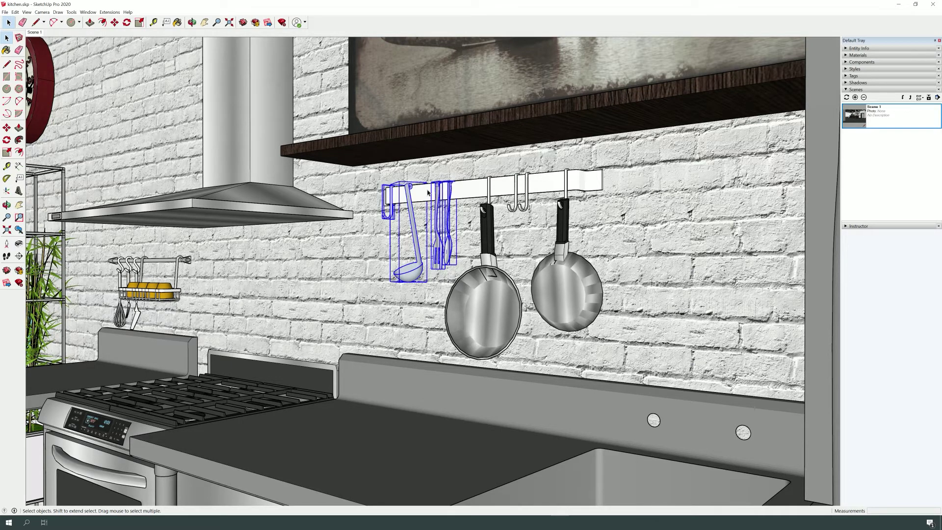
{"action": "left_click", "coordinate": [361, 181]}
{"action": "left_click_drag", "start_coordinate": [354, 172], "coordinate": [645, 301]}
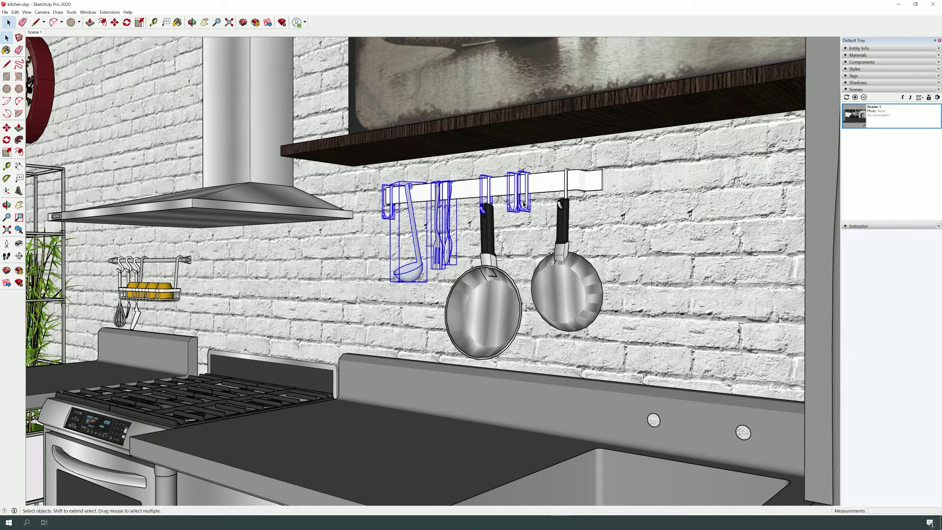
{"action": "left_click", "coordinate": [625, 163]}
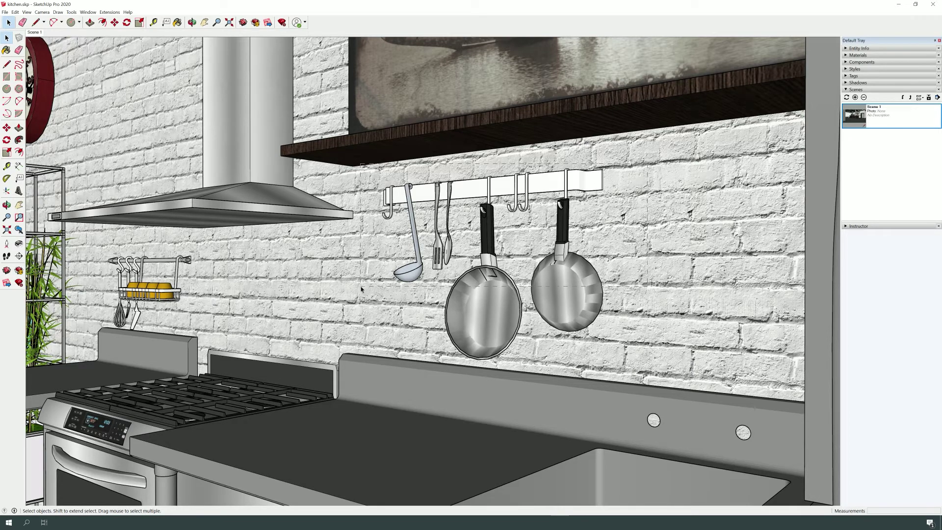
{"action": "left_click_drag", "start_coordinate": [361, 289], "coordinate": [361, 290]}
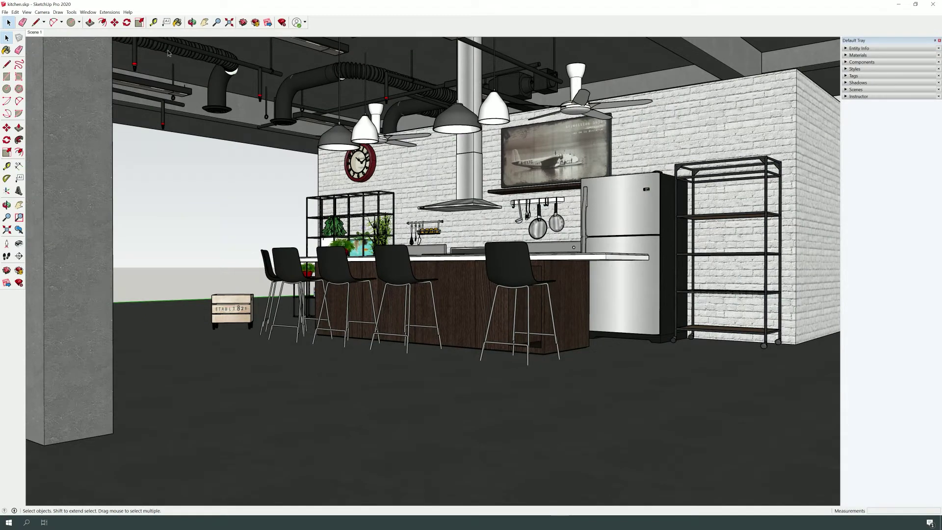
{"action": "left_click", "coordinate": [114, 22]}
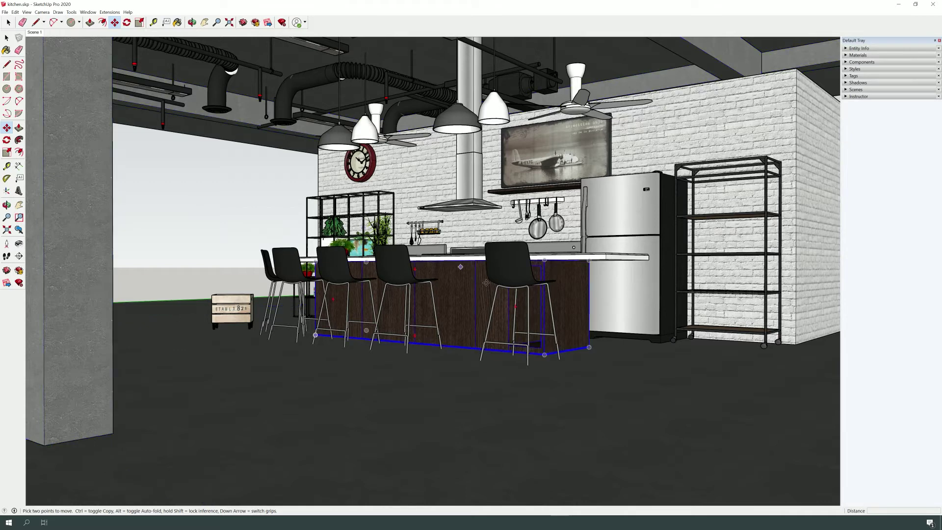
{"action": "left_click", "coordinate": [518, 279]}
{"action": "key", "text": "Escape"}
{"action": "key", "text": "space"}
{"action": "key", "text": "m"}
{"action": "left_click", "coordinate": [503, 376]}
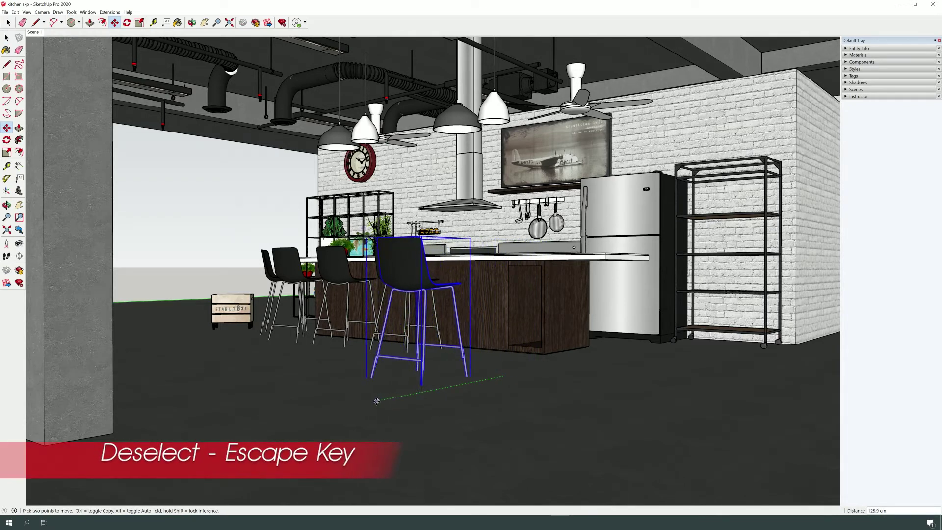
{"action": "key", "text": "Escape"}
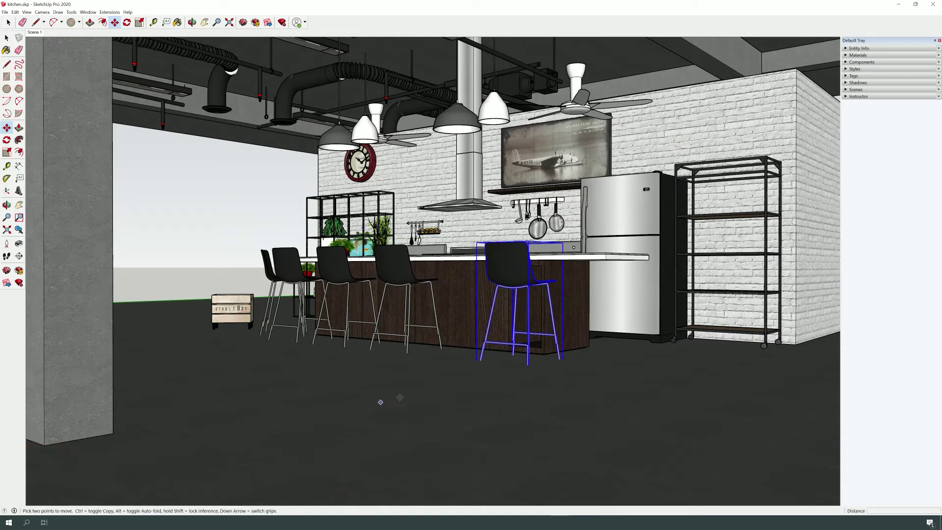
Step: Test-move the far bar stool along the green axis, then set it back by the fridge
{"action": "left_click", "coordinate": [527, 367]}
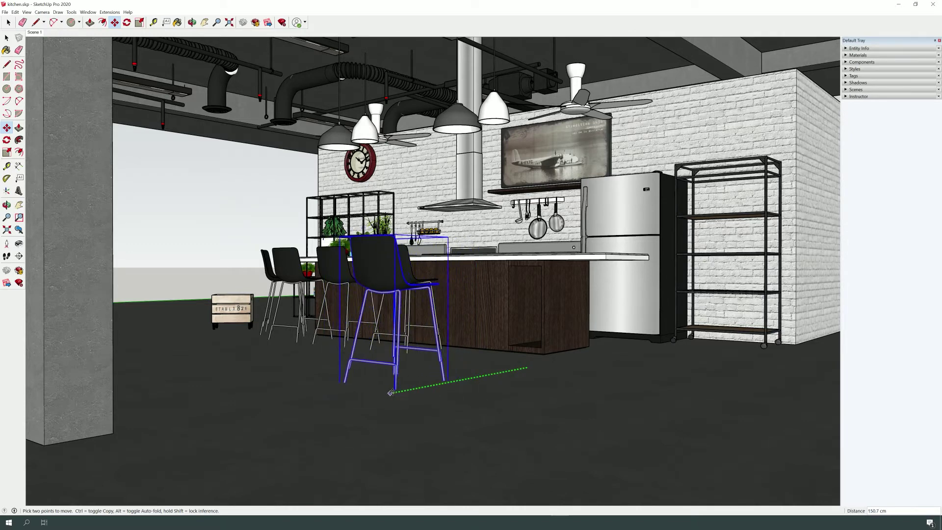
{"action": "left_click", "coordinate": [422, 387]}
{"action": "left_click", "coordinate": [472, 368]}
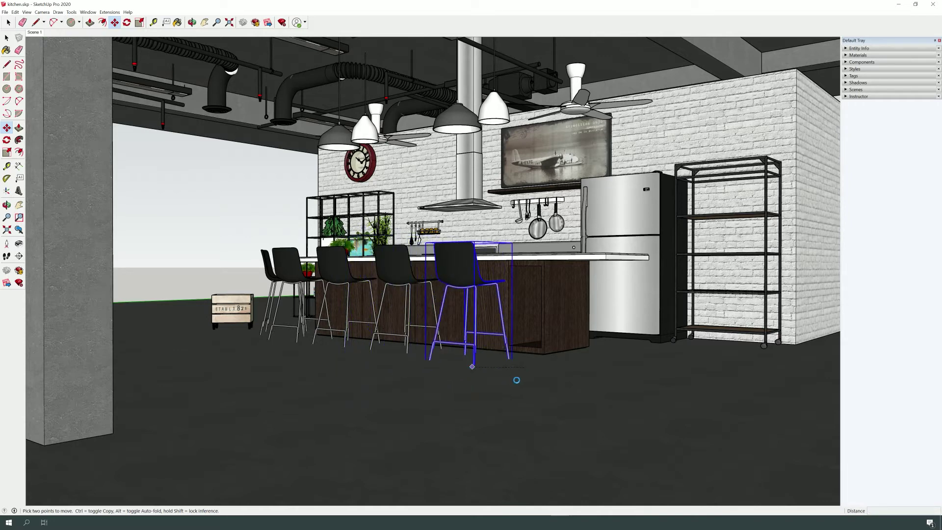
{"action": "left_click", "coordinate": [519, 378]}
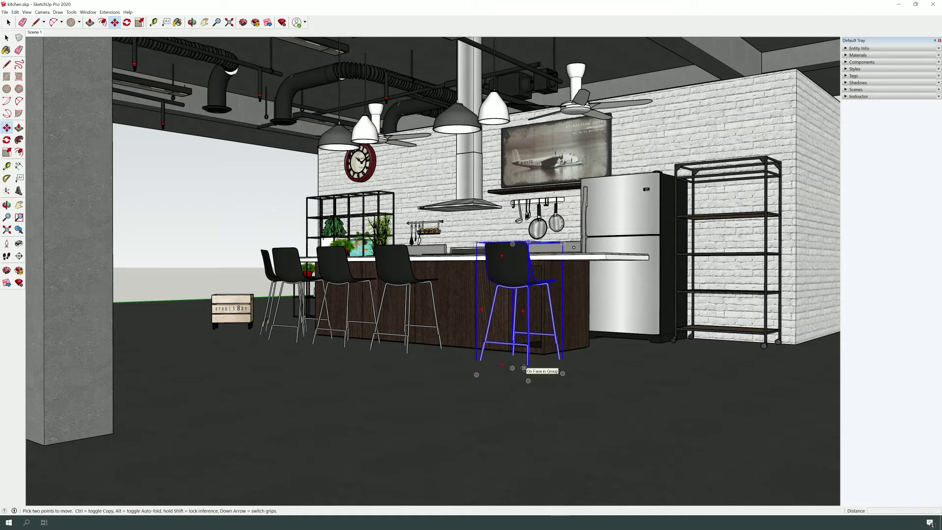
Step: Move the stool with the green-axis arrow lock exactly 1 m along the island
{"action": "left_click", "coordinate": [523, 368]}
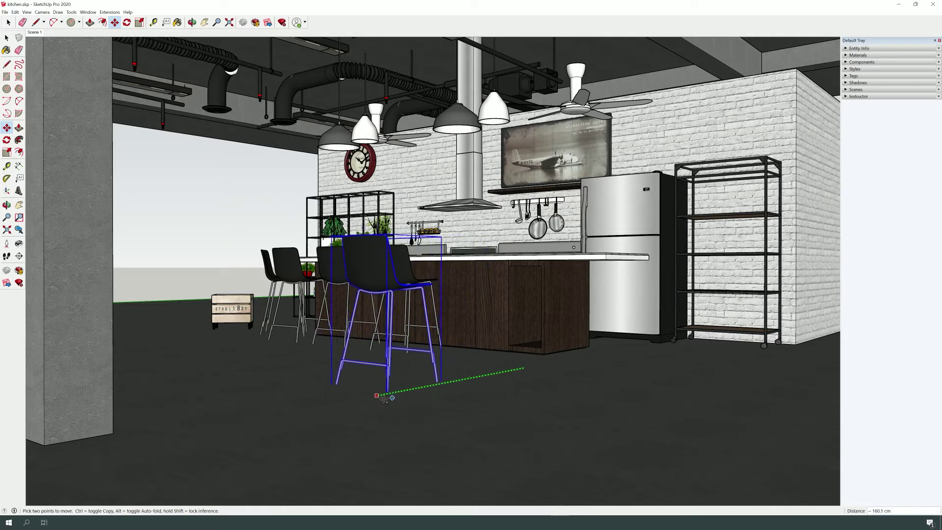
{"action": "key", "text": "Left"}
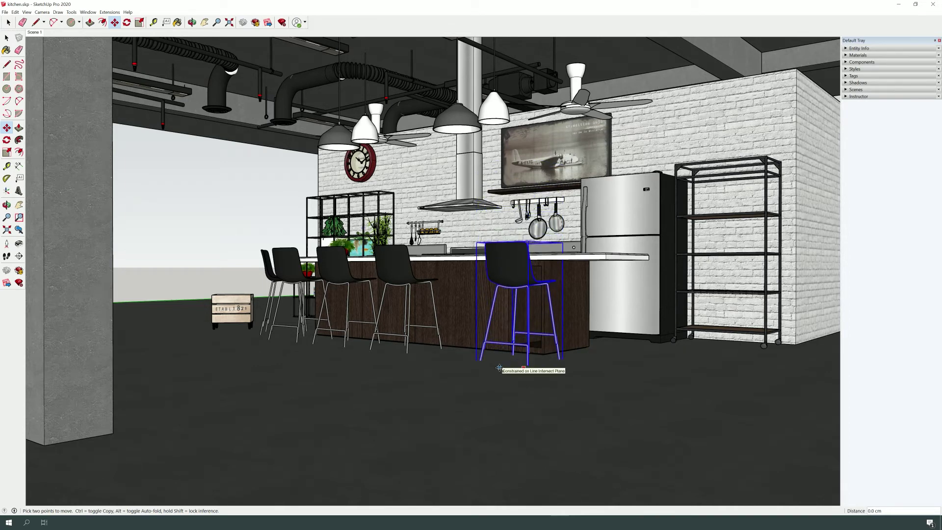
{"action": "left_click", "coordinate": [499, 368]}
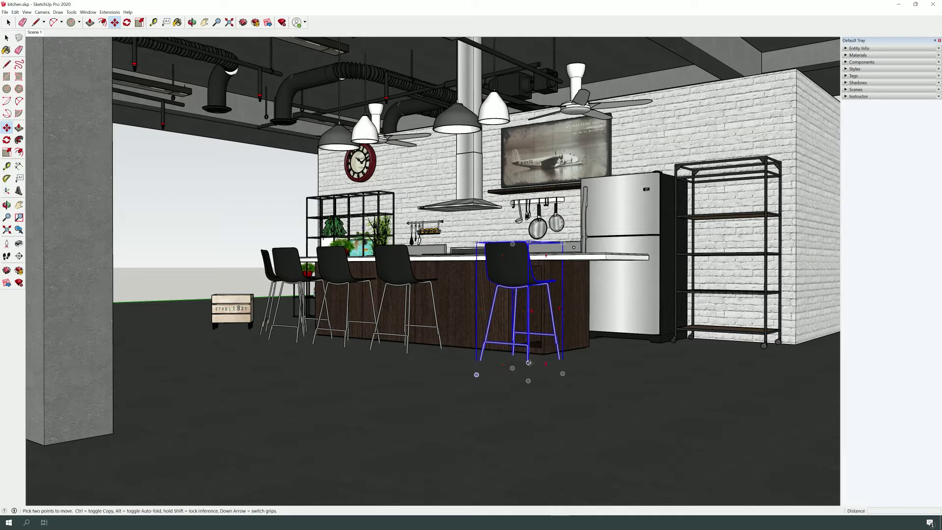
{"action": "left_click", "coordinate": [528, 363]}
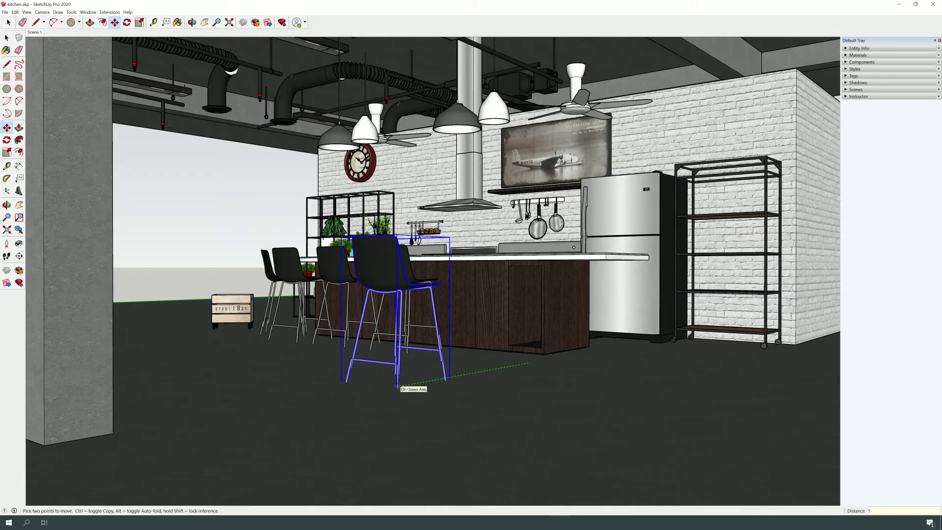
{"action": "key", "text": "Return"}
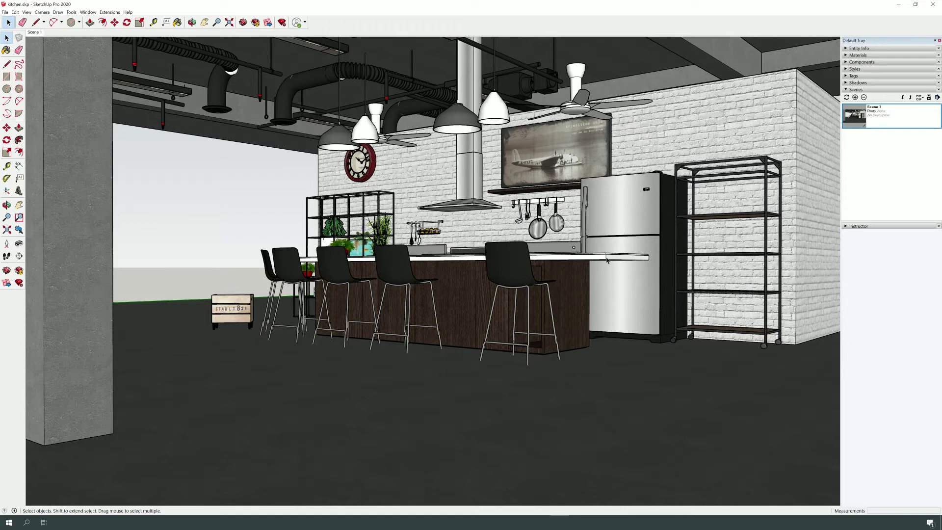
Step: Paste a copy of the wooden crate beside the original, then cancel the move
{"action": "left_click", "coordinate": [242, 315]}
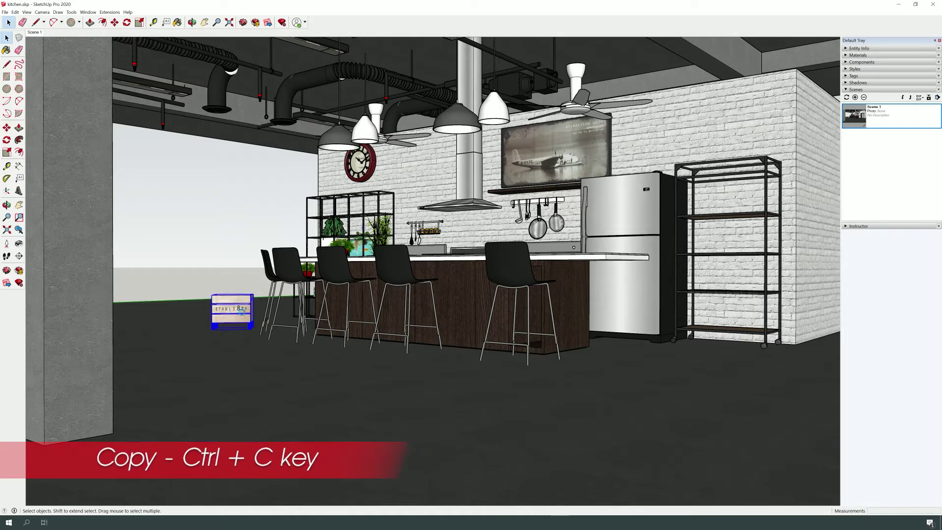
{"action": "key", "text": "ctrl+v"}
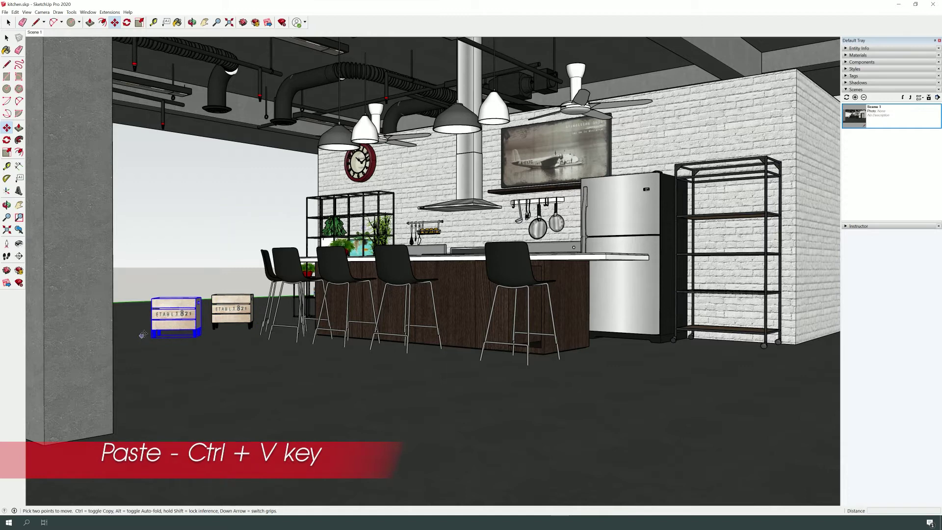
{"action": "left_click", "coordinate": [199, 216]}
{"action": "key", "text": "space"}
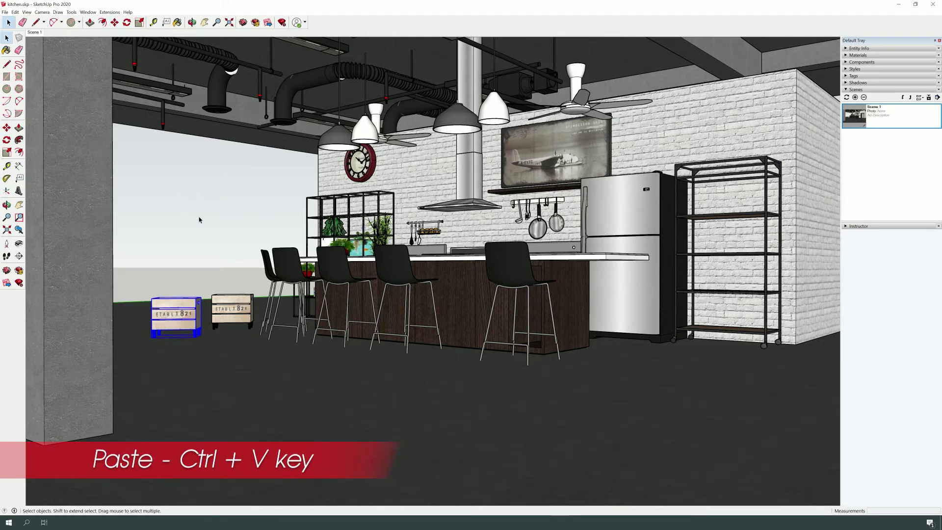
Step: Copy the far bar stool, paste it in front of the island, then remove it
{"action": "left_click", "coordinate": [518, 267]}
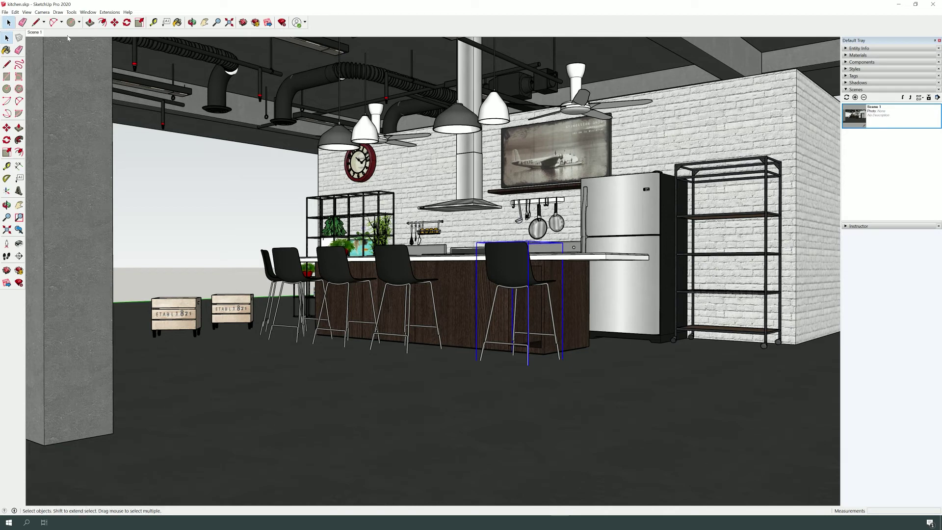
{"action": "left_click", "coordinate": [15, 11]}
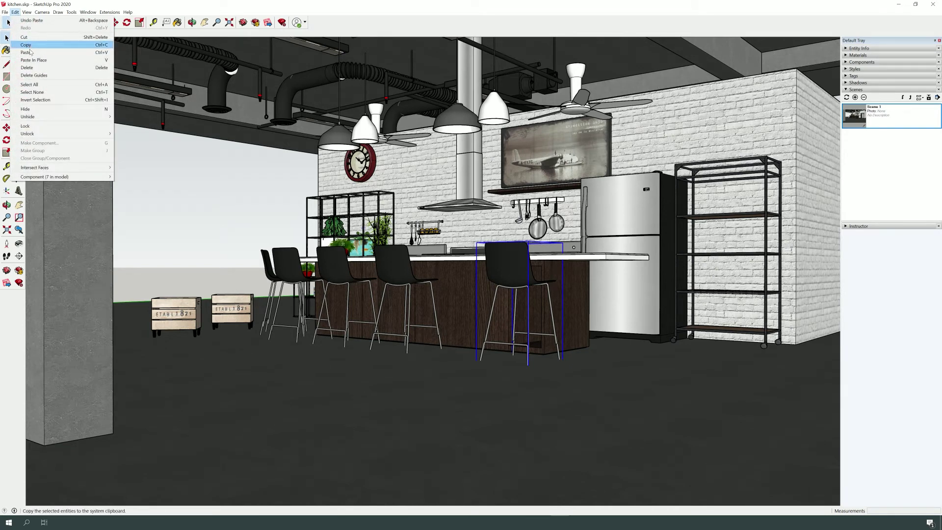
{"action": "left_click", "coordinate": [31, 45]}
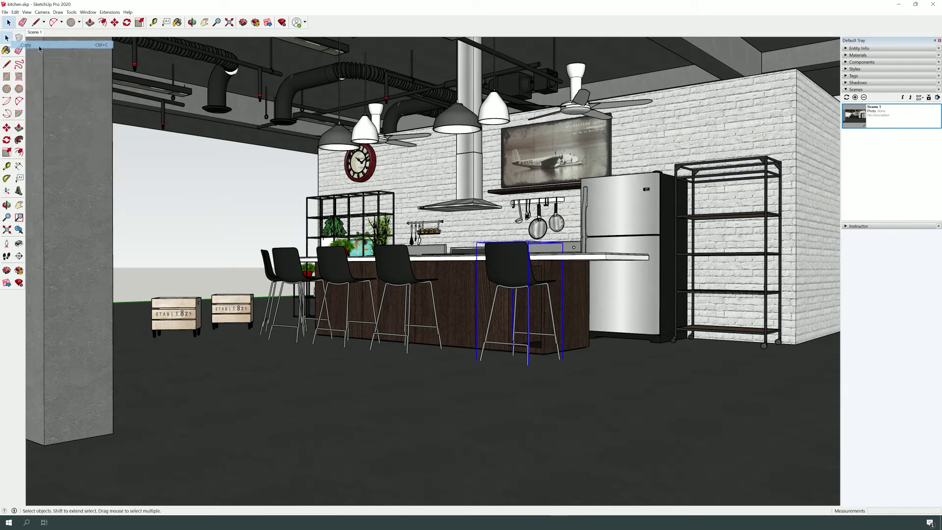
{"action": "left_click", "coordinate": [14, 12]}
{"action": "left_click", "coordinate": [40, 55]}
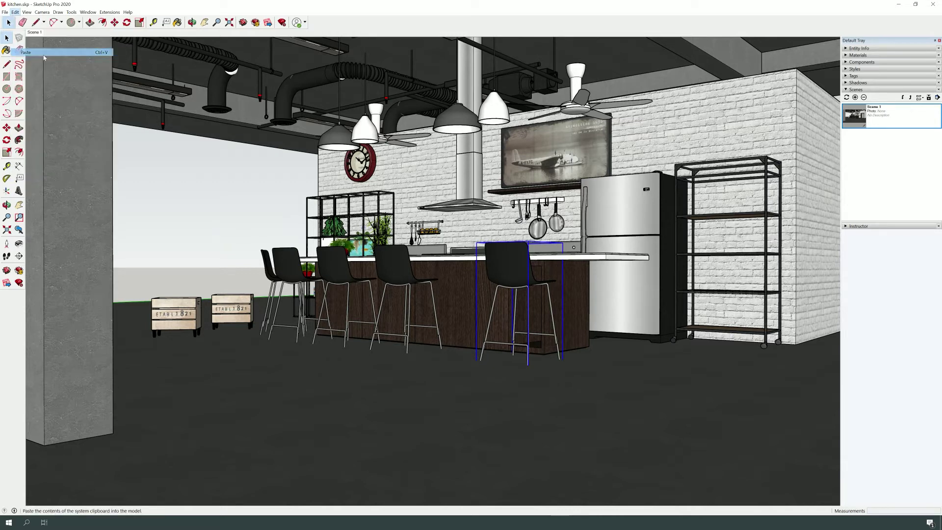
{"action": "left_click", "coordinate": [340, 413]}
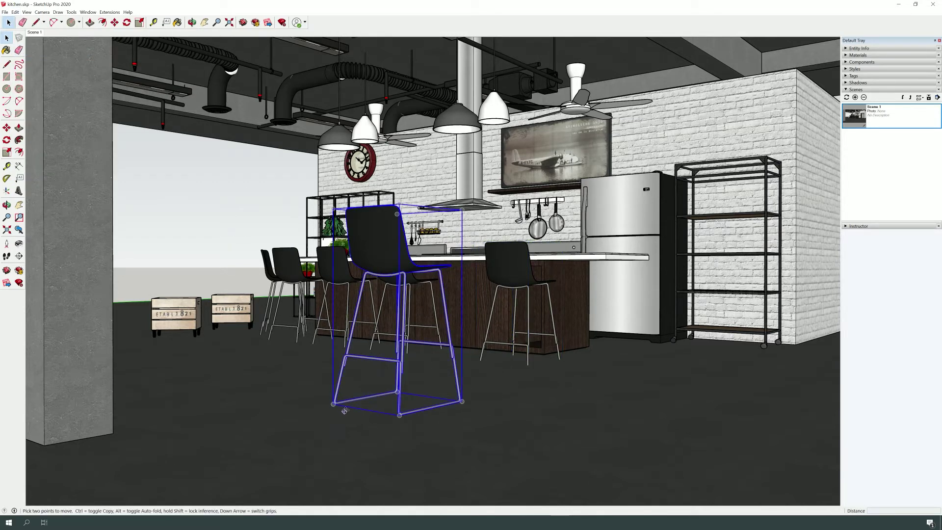
{"action": "key", "text": "space"}
{"action": "key", "text": "Delete"}
Step: Copy the right-hand counter stool and Paste In Place
{"action": "left_click", "coordinate": [527, 270]}
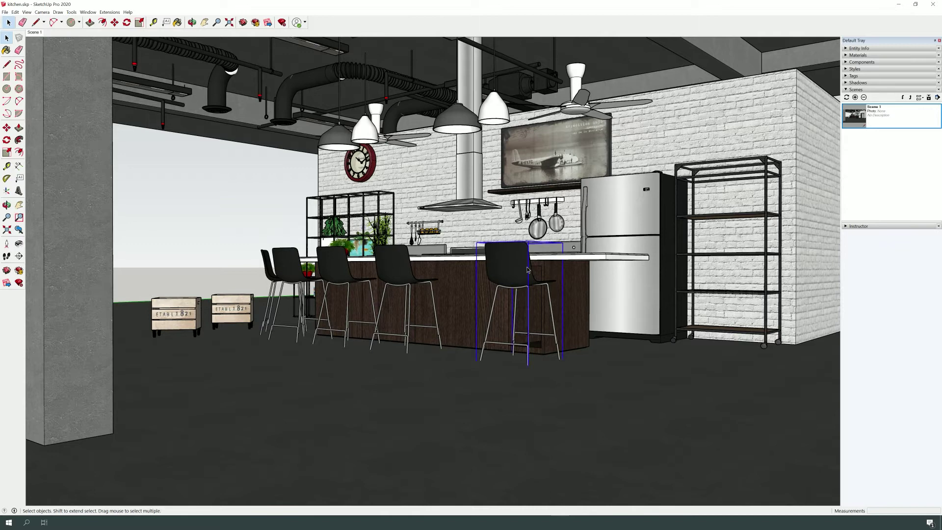
{"action": "left_click", "coordinate": [15, 12]}
{"action": "left_click", "coordinate": [42, 46]}
{"action": "left_click", "coordinate": [15, 13]}
{"action": "left_click", "coordinate": [39, 60]}
Step: Move the pasted stool left, remove it, and delete the crate farther from the island
{"action": "key", "text": "m"}
{"action": "left_click", "coordinate": [556, 365]}
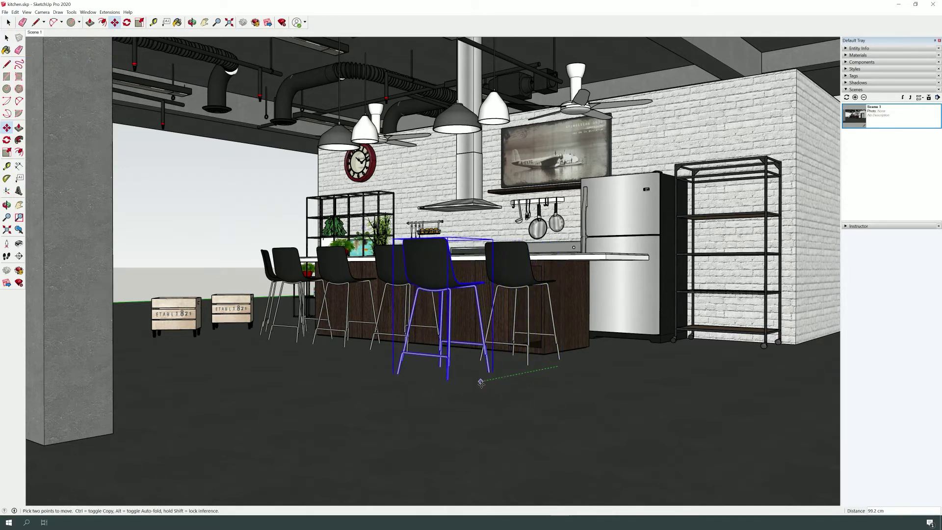
{"action": "left_click", "coordinate": [459, 387]}
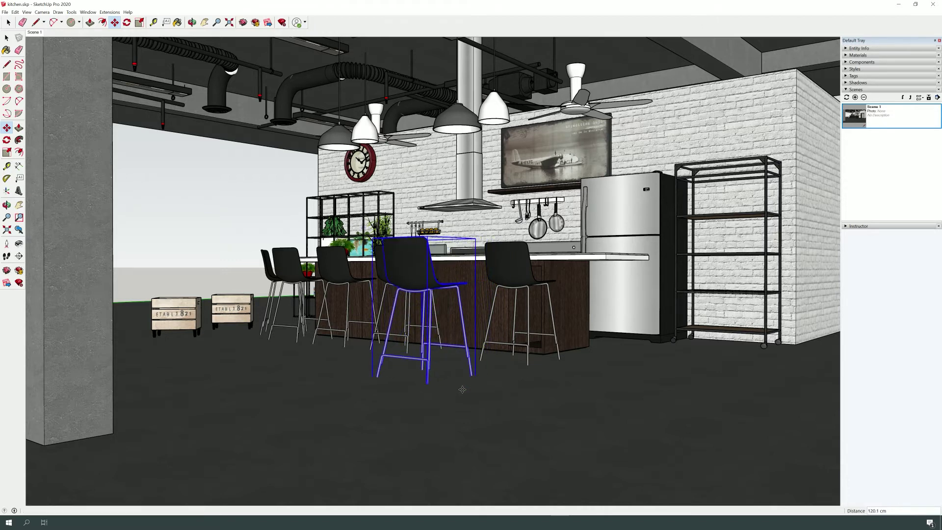
{"action": "key", "text": "Delete"}
{"action": "key", "text": "space"}
{"action": "left_click", "coordinate": [176, 315]}
{"action": "key", "text": "Delete"}
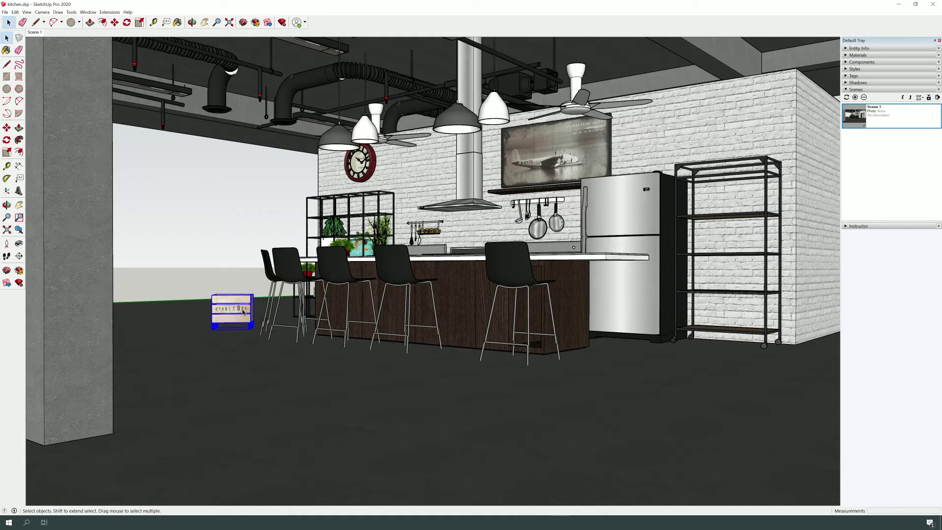
Step: Move-copy the remaining crate with Ctrl to a new spot on the floor
{"action": "key", "text": "m"}
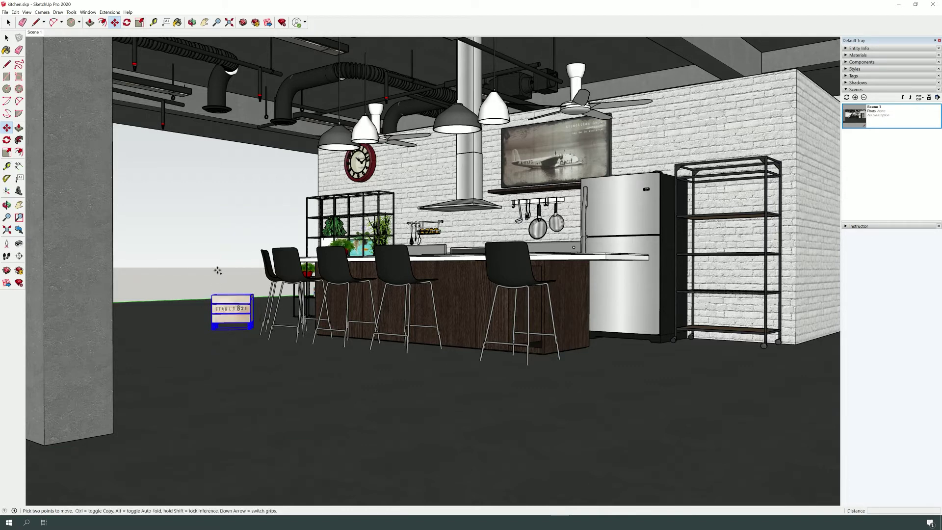
{"action": "key", "text": "ctrl"}
{"action": "left_click", "coordinate": [217, 271]}
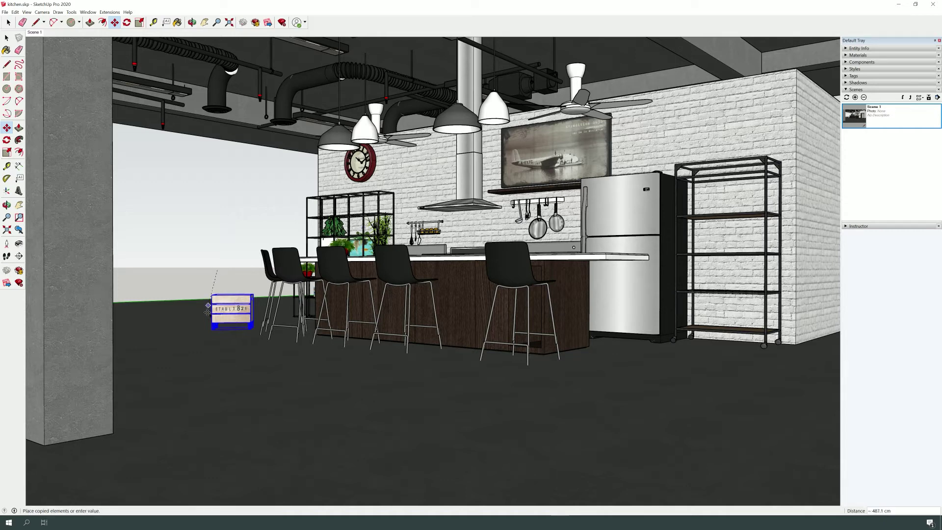
{"action": "left_click", "coordinate": [234, 324]}
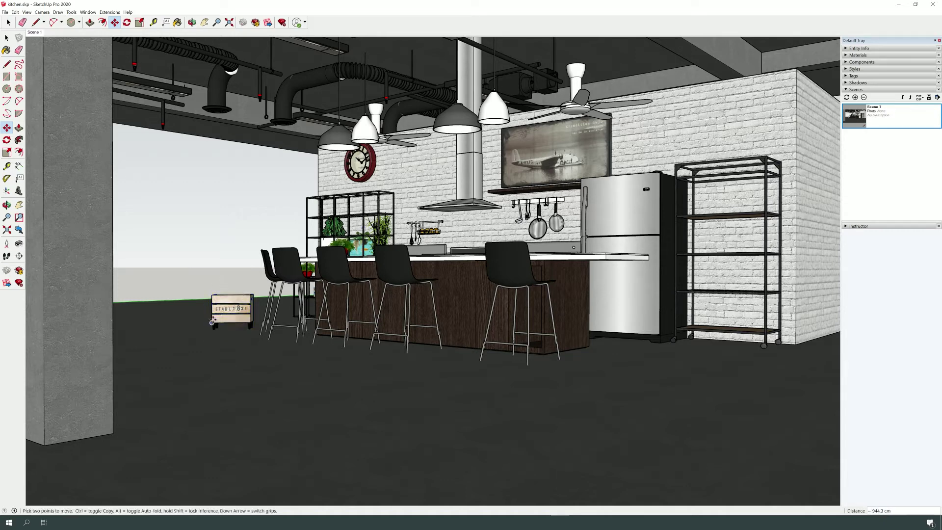
{"action": "key", "text": "space"}
{"action": "left_click", "coordinate": [528, 289]}
{"action": "key", "text": "m"}
{"action": "mouse_move", "coordinate": [511, 294]}
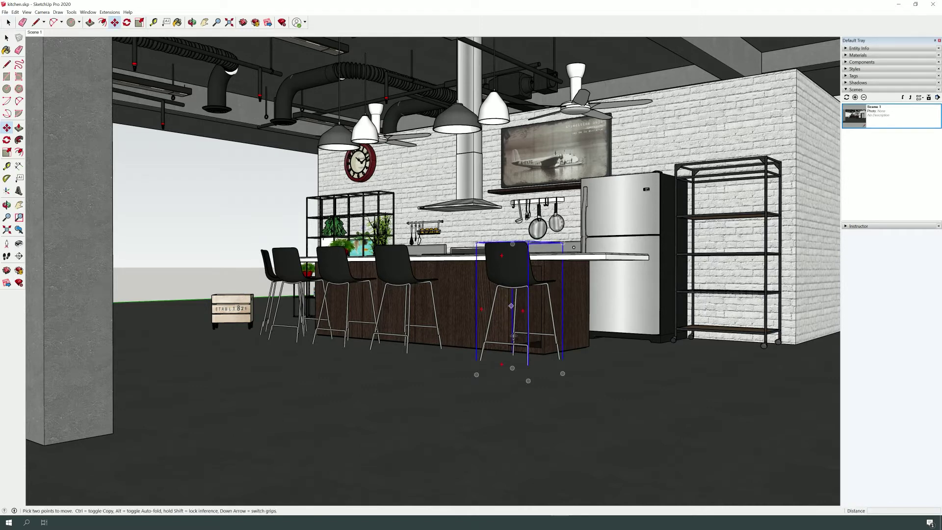
{"action": "left_click", "coordinate": [564, 362]}
{"action": "key", "text": "ctrl"}
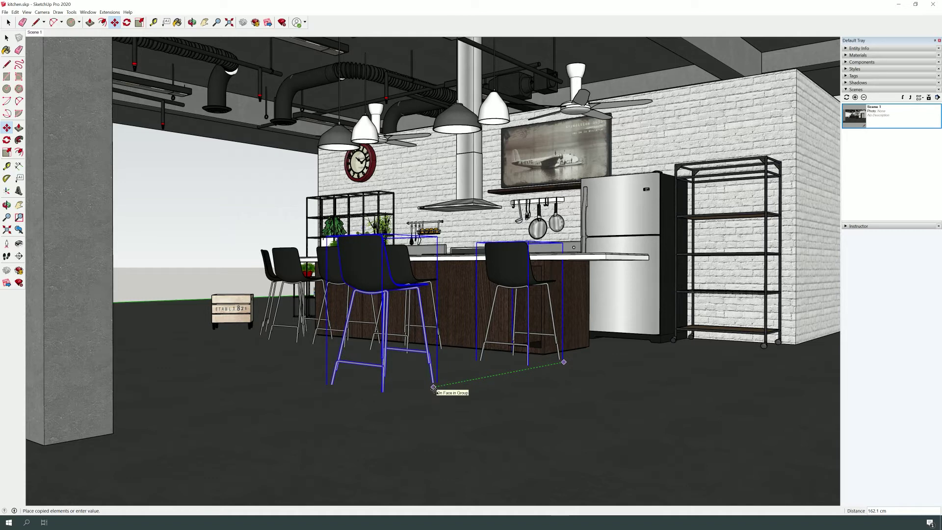
{"action": "key", "text": "Return"}
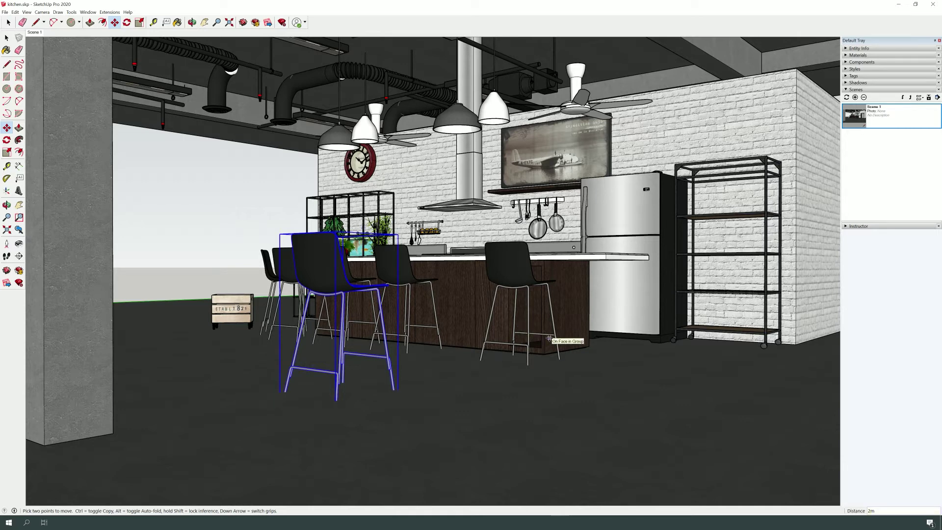
{"action": "key", "text": "space"}
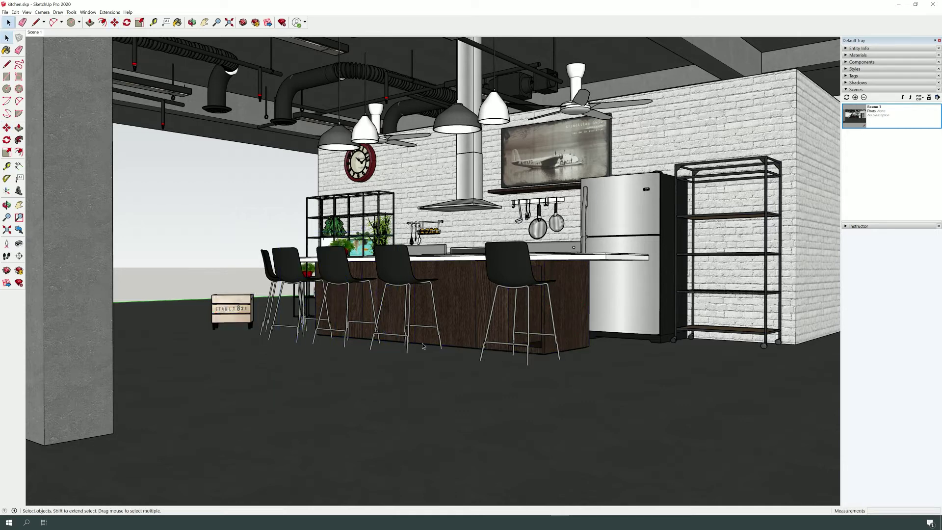
{"action": "left_click", "coordinate": [515, 289]}
Step: Copy the end stool leftward with Move+Ctrl and repeat it as a ×2 array
{"action": "key", "text": "m"}
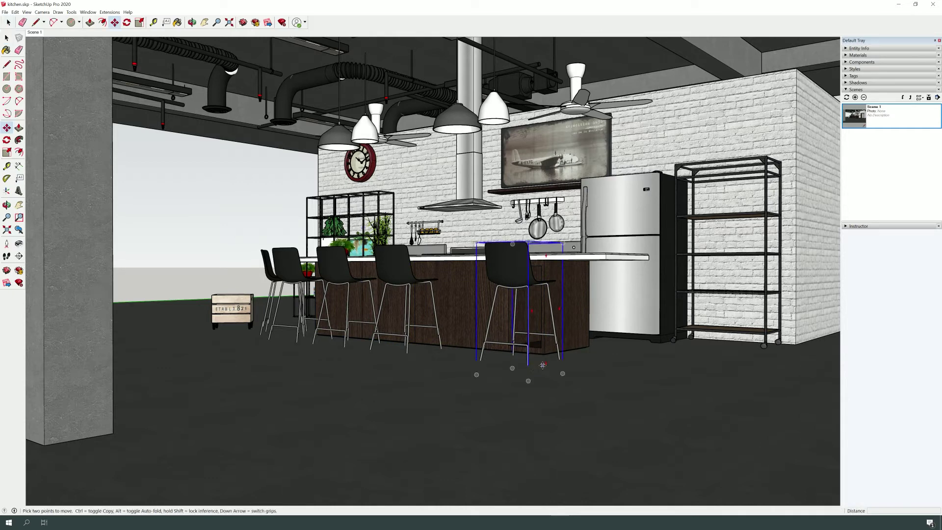
{"action": "key", "text": "ctrl"}
{"action": "left_click", "coordinate": [559, 363]}
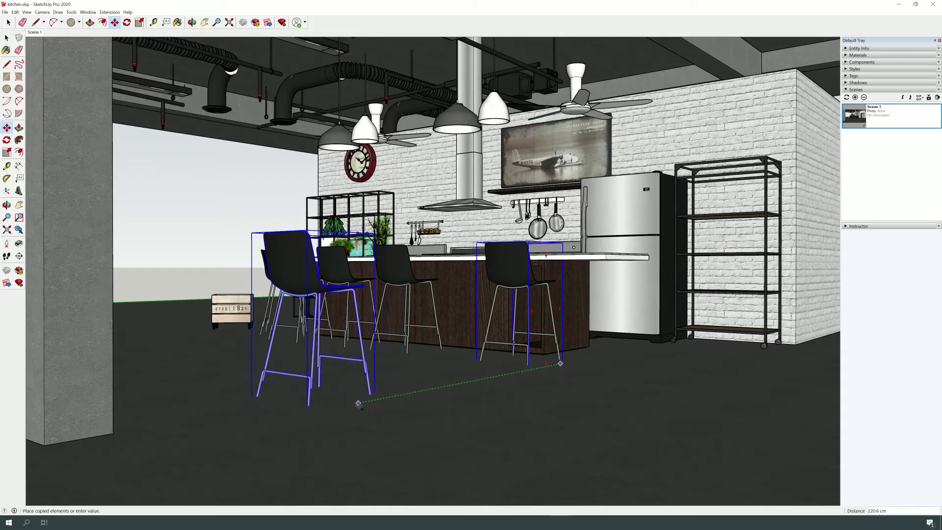
{"action": "left_click", "coordinate": [403, 397]}
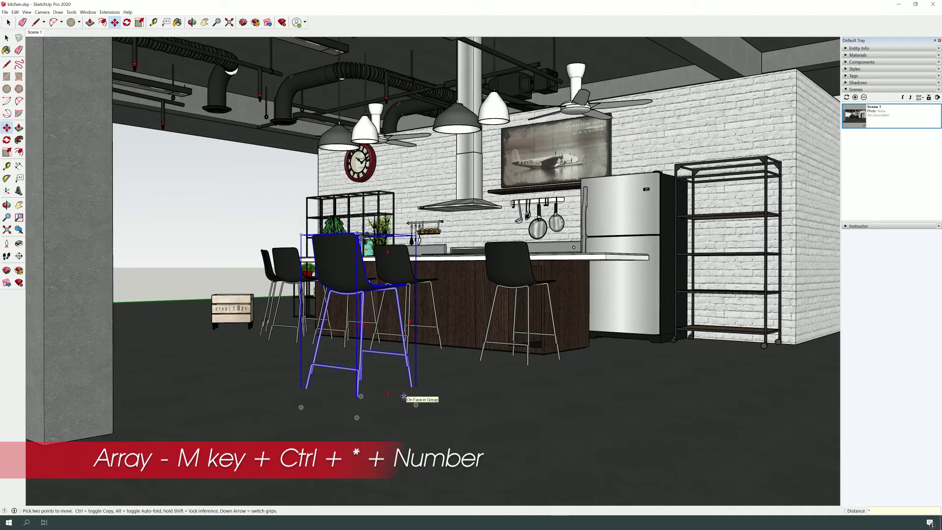
{"action": "key", "text": "Return"}
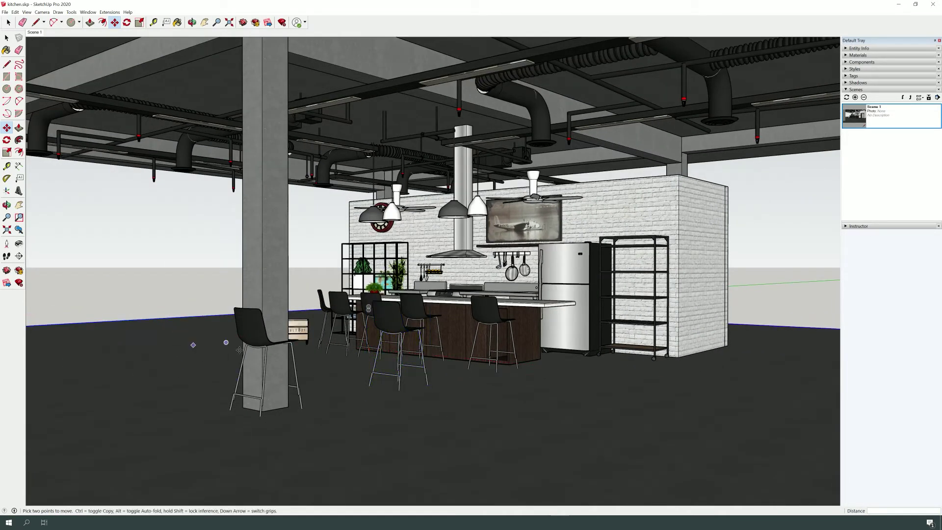
Step: Undo the extra stool and copy the crate straight upward high above the original
{"action": "key", "text": "ctrl+z"}
{"action": "scroll", "coordinate": [290, 319], "scroll_direction": "up", "scroll_amount": 6}
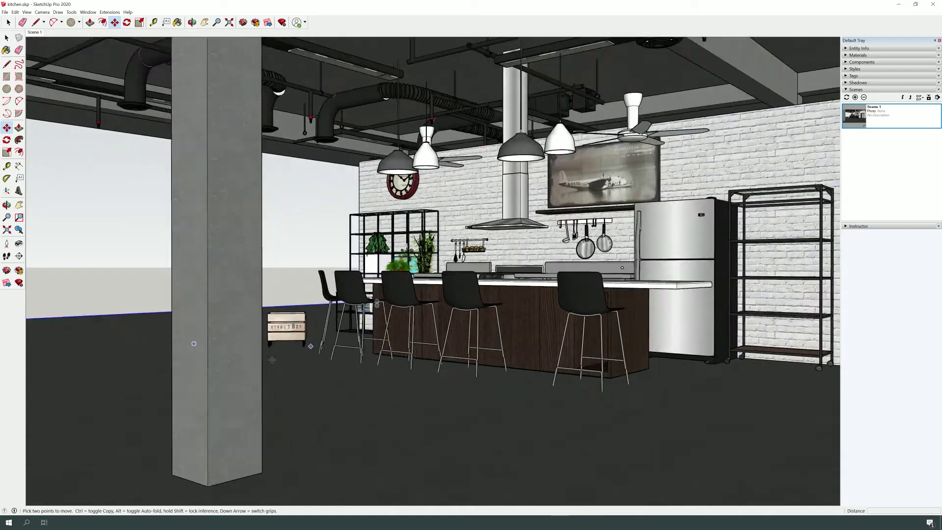
{"action": "key", "text": "space"}
{"action": "scroll", "coordinate": [287, 311], "scroll_direction": "up", "scroll_amount": 5}
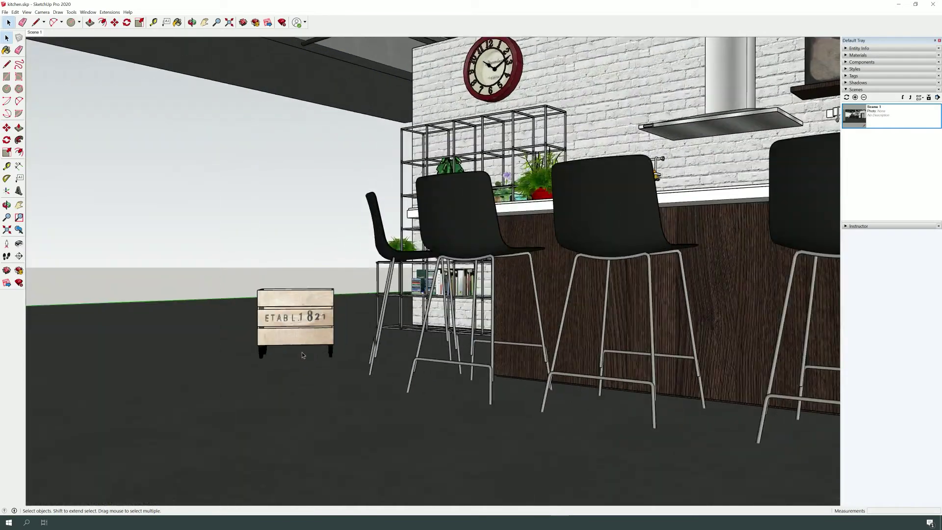
{"action": "left_click", "coordinate": [300, 329]}
{"action": "key", "text": "m"}
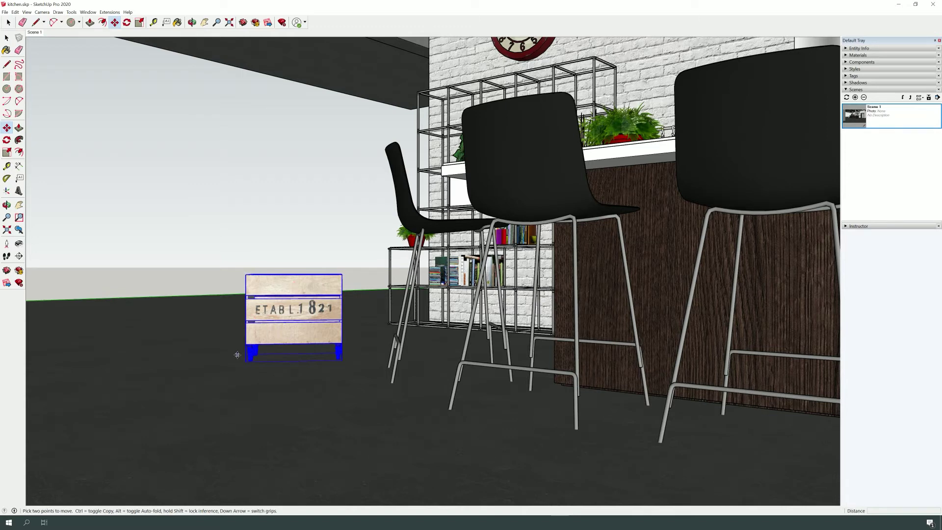
{"action": "left_click", "coordinate": [246, 361]}
{"action": "key", "text": "ctrl"}
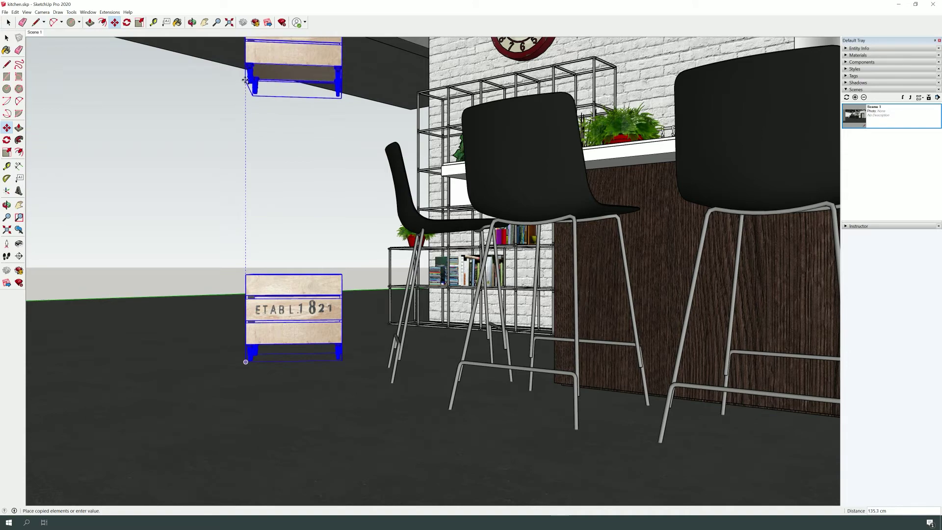
{"action": "left_click", "coordinate": [243, 74]}
Step: Divide the crate copy with /3 into a stack of four evenly spaced crates
{"action": "scroll", "coordinate": [290, 196], "scroll_direction": "down", "scroll_amount": 2}
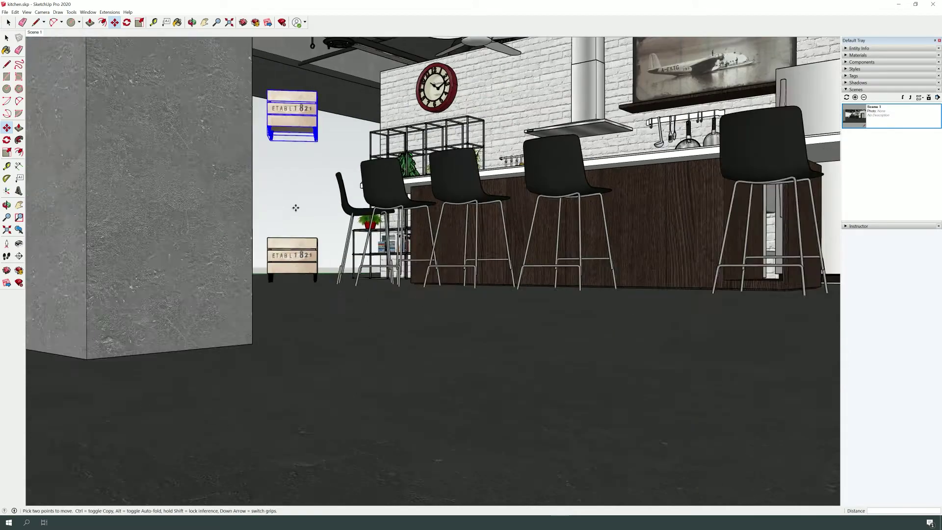
{"action": "scroll", "coordinate": [291, 170], "scroll_direction": "up", "scroll_amount": 2}
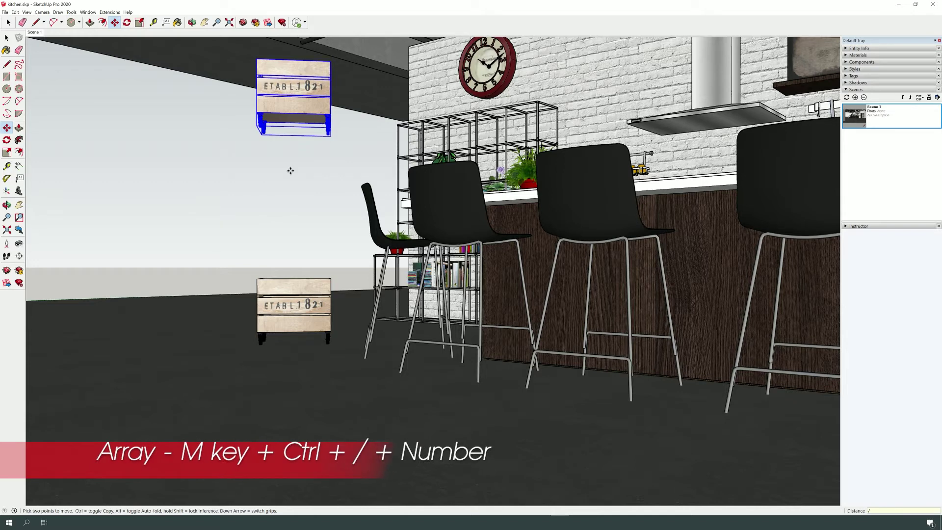
{"action": "type", "text": "/"}
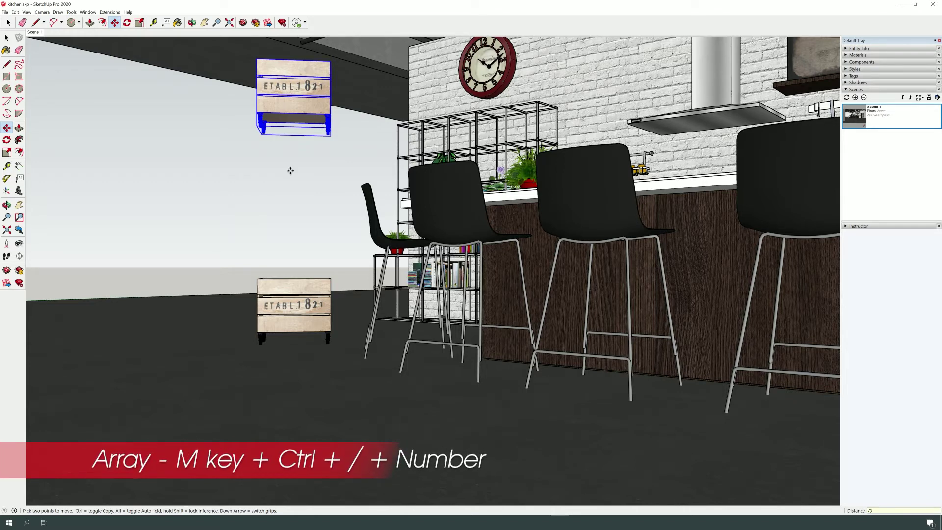
{"action": "type", "text": "3"}
{"action": "key", "text": "Return"}
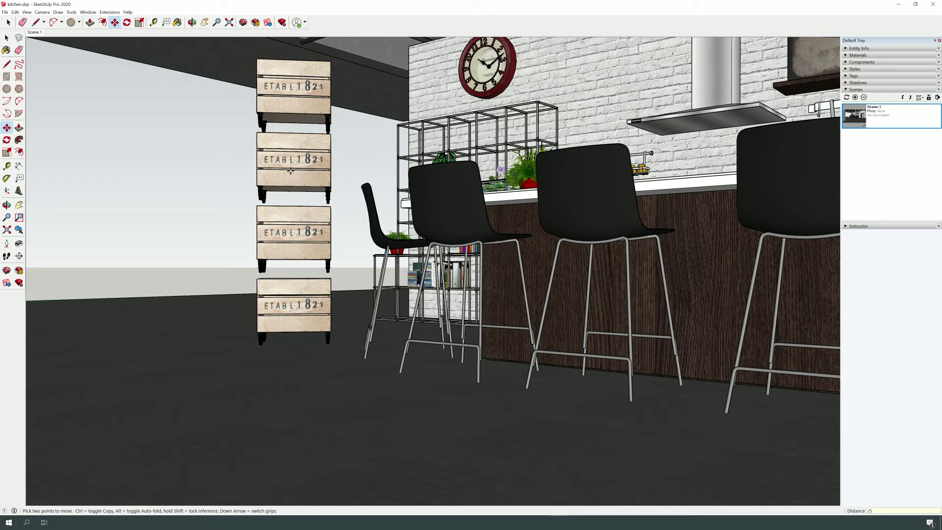
{"action": "key", "text": "Return"}
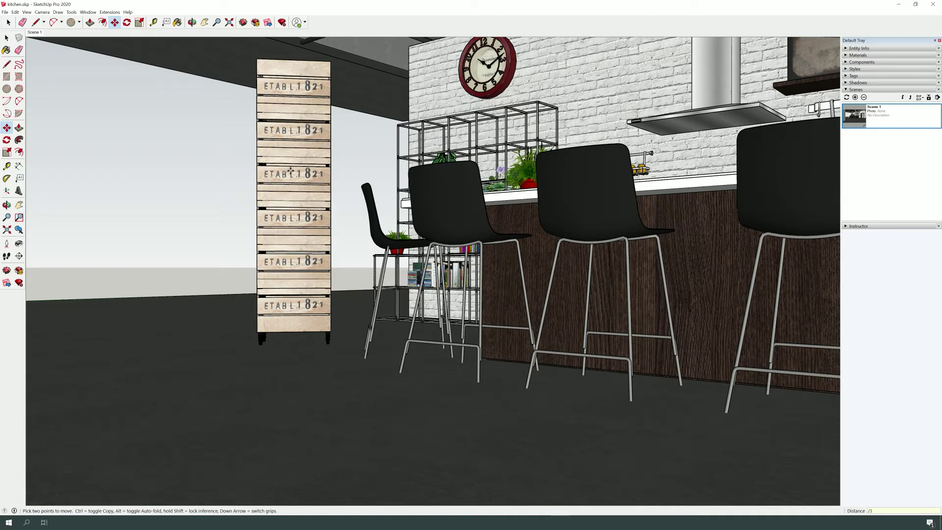
{"action": "key", "text": "Return"}
{"action": "key", "text": "space"}
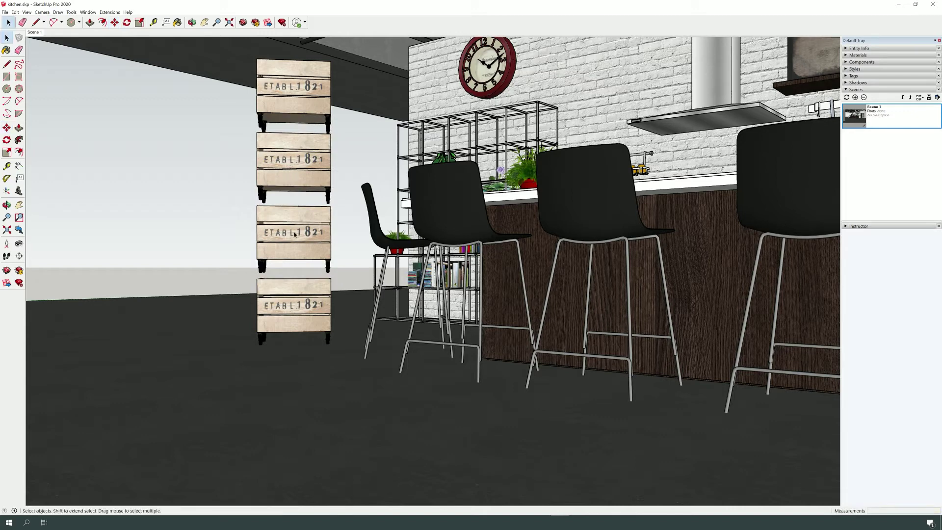
Step: Copy the bottom crate to the left, repeat it six times, and orbit out to the kitchen
{"action": "left_click", "coordinate": [302, 339]}
{"action": "key", "text": "m"}
{"action": "left_click", "coordinate": [329, 344]}
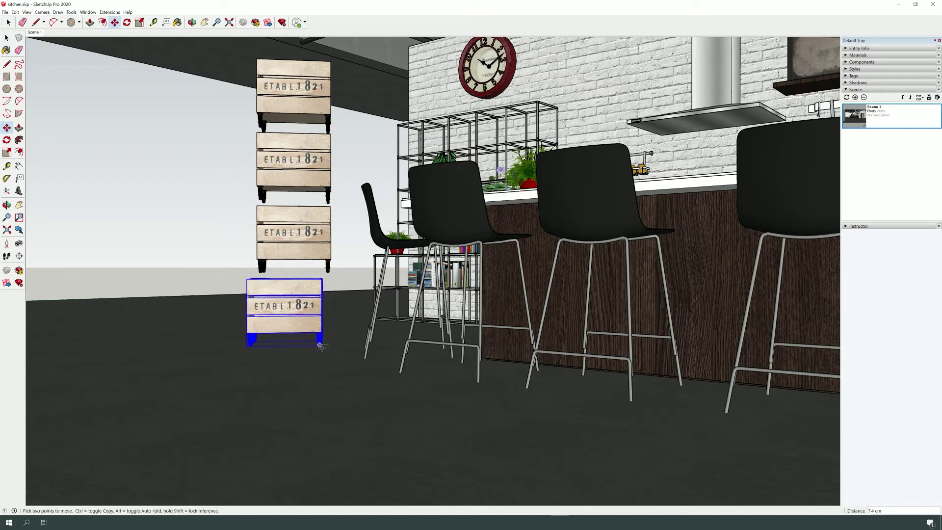
{"action": "key", "text": "ctrl"}
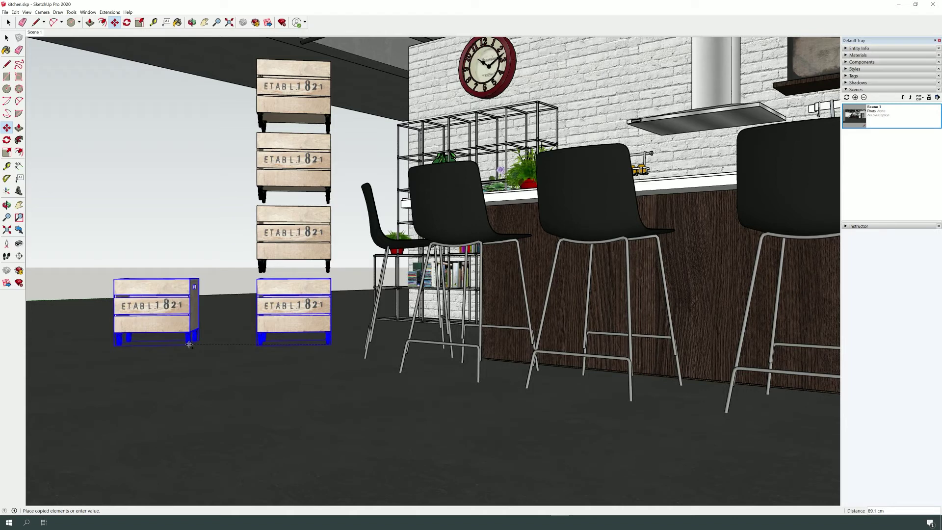
{"action": "left_click", "coordinate": [181, 344]}
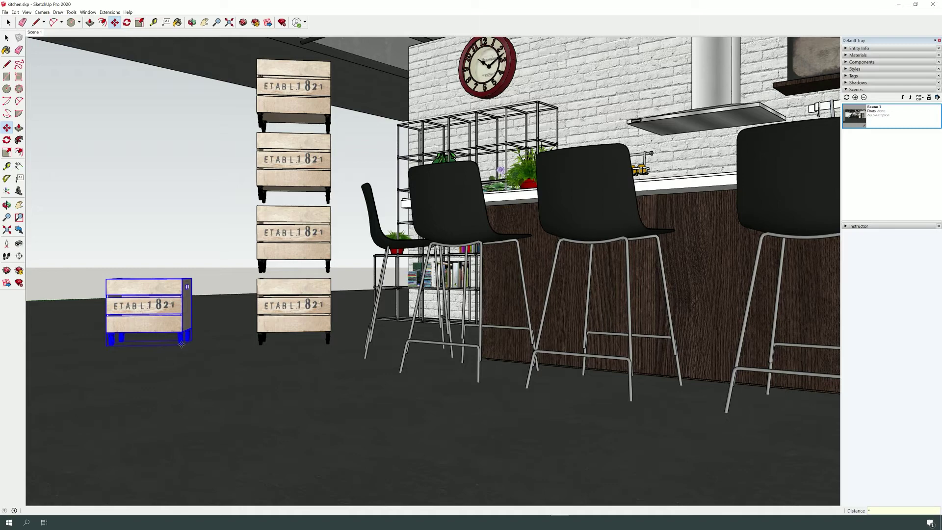
{"action": "key", "text": "Return"}
{"action": "middle_click_drag", "start_coordinate": [181, 344], "coordinate": [393, 344]}
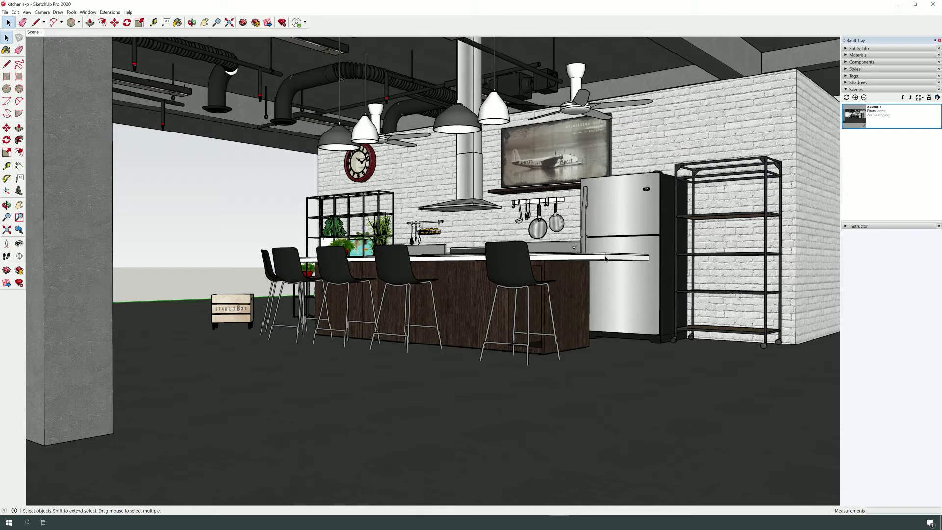
Step: Select the crate, switch to Scale, and try a uniform corner enlargement, then undo it
{"action": "scroll", "coordinate": [210, 317], "scroll_direction": "up", "scroll_amount": 10}
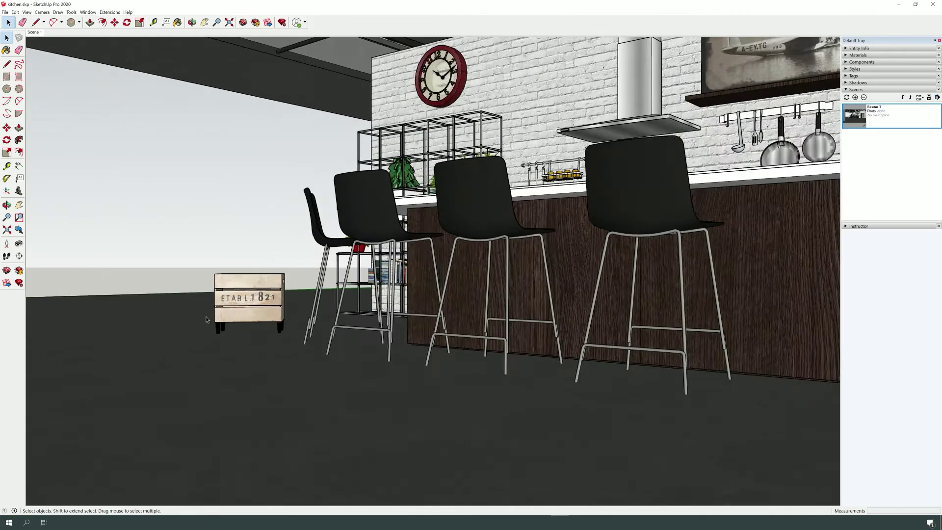
{"action": "left_click", "coordinate": [265, 289]}
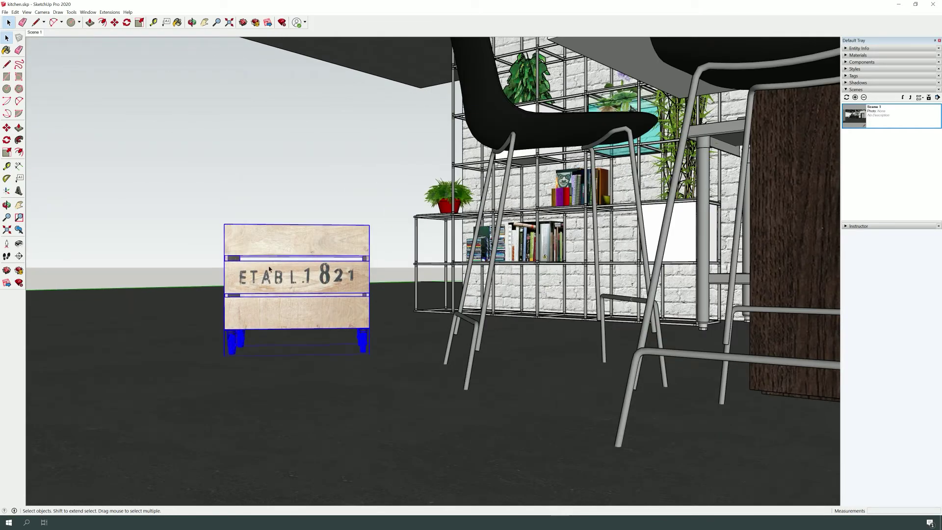
{"action": "left_click", "coordinate": [139, 22]}
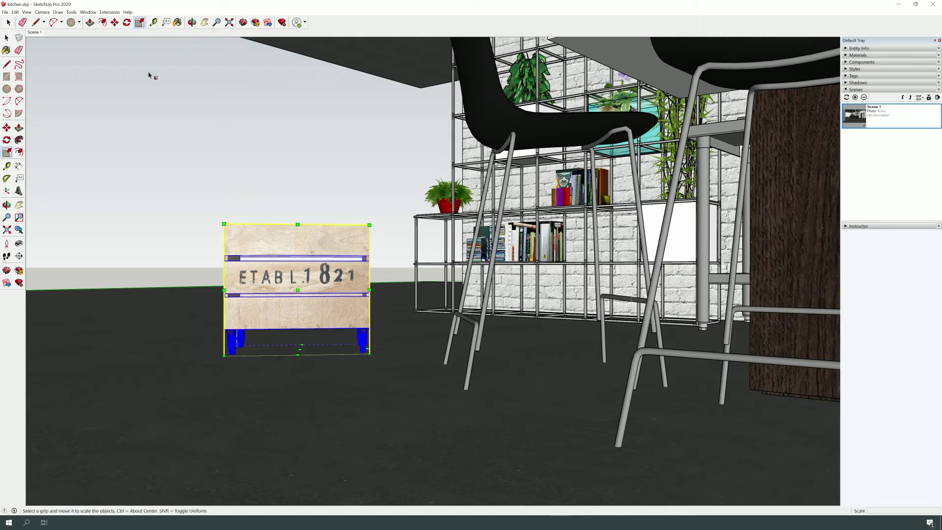
{"action": "middle_click_drag", "start_coordinate": [166, 120], "coordinate": [300, 175]}
{"action": "scroll", "coordinate": [431, 303], "scroll_direction": "up", "scroll_amount": 2}
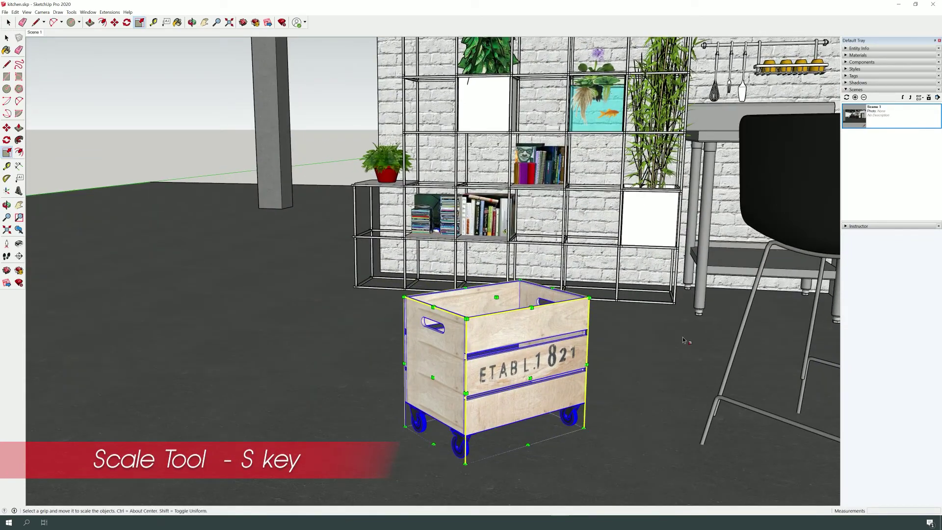
{"action": "scroll", "coordinate": [518, 410], "scroll_direction": "down", "scroll_amount": 2}
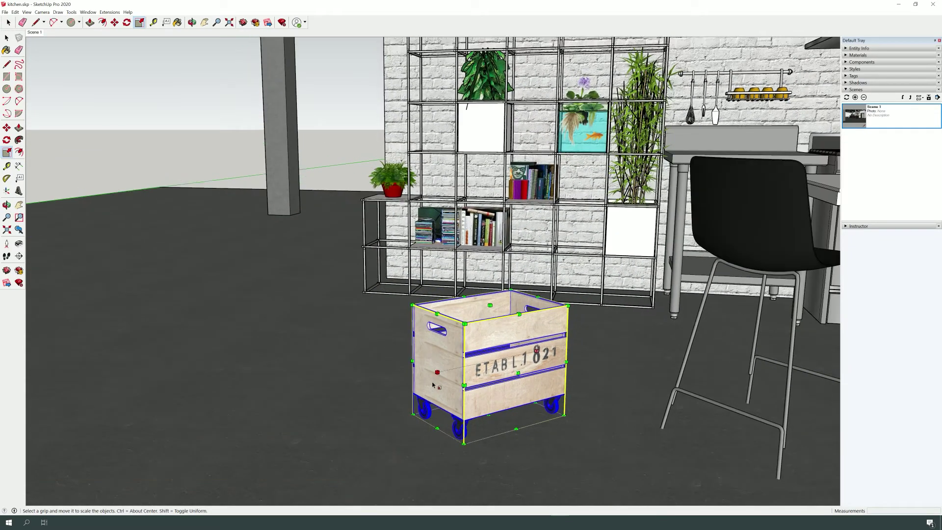
{"action": "left_click_drag", "start_coordinate": [412, 310], "coordinate": [366, 288]}
{"action": "key", "text": "ctrl+z"}
Step: Try width, height and uniform scale stretches on the crate, cancelling each with Esc
{"action": "left_click_drag", "start_coordinate": [464, 386], "coordinate": [483, 417]}
{"action": "key", "text": "Escape"}
{"action": "mouse_move", "coordinate": [490, 303]}
{"action": "left_mouse_down"}
{"action": "mouse_move", "coordinate": [490, 229]}
{"action": "mouse_move", "coordinate": [488, 304]}
{"action": "left_mouse_up"}
{"action": "key", "text": "Escape"}
{"action": "left_click_drag", "start_coordinate": [413, 303], "coordinate": [463, 320]}
{"action": "key", "text": "Escape"}
{"action": "left_click_drag", "start_coordinate": [465, 387], "coordinate": [452, 450]}
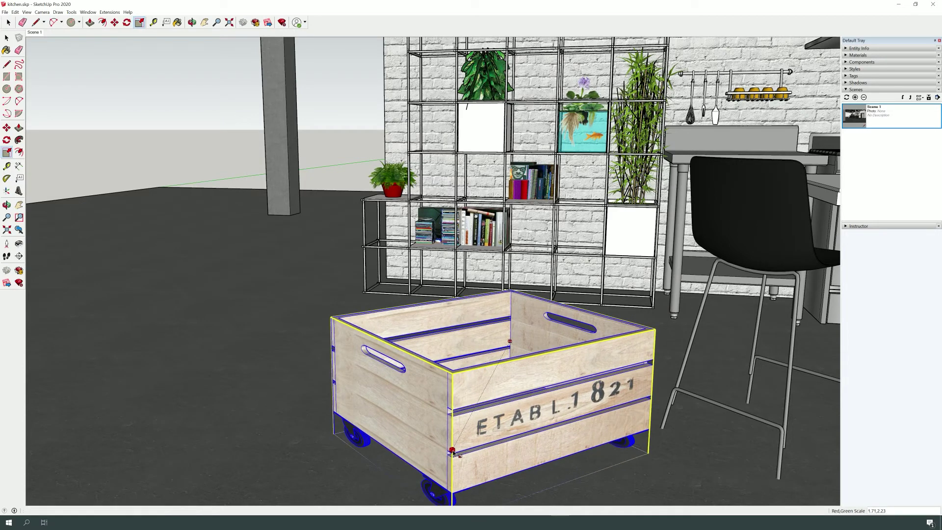
{"action": "key", "text": "Escape"}
Step: Try more height and side stretches, orbit closer, and drag a top-corner uniform scale
{"action": "left_click_drag", "start_coordinate": [490, 305], "coordinate": [491, 263]}
{"action": "key", "text": "Escape"}
{"action": "left_click_drag", "start_coordinate": [517, 373], "coordinate": [520, 392]}
{"action": "key", "text": "Escape"}
{"action": "middle_click_drag", "start_coordinate": [490, 343], "coordinate": [429, 328]}
{"action": "middle_click_drag", "start_coordinate": [444, 434], "coordinate": [389, 431]}
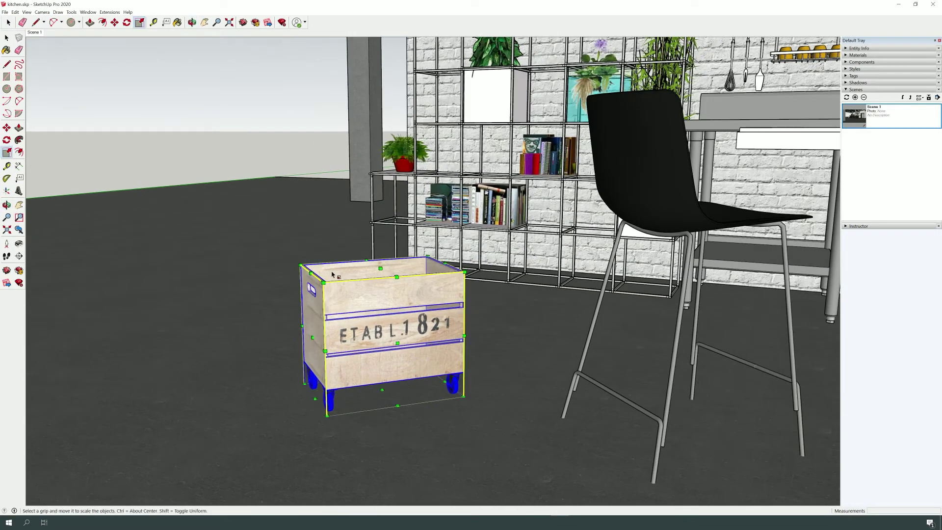
{"action": "left_click_drag", "start_coordinate": [300, 265], "coordinate": [283, 258]}
Step: Cancel the enlargement, stretch the crate along red to exactly 2 m, then reselect it
{"action": "key", "text": "Escape"}
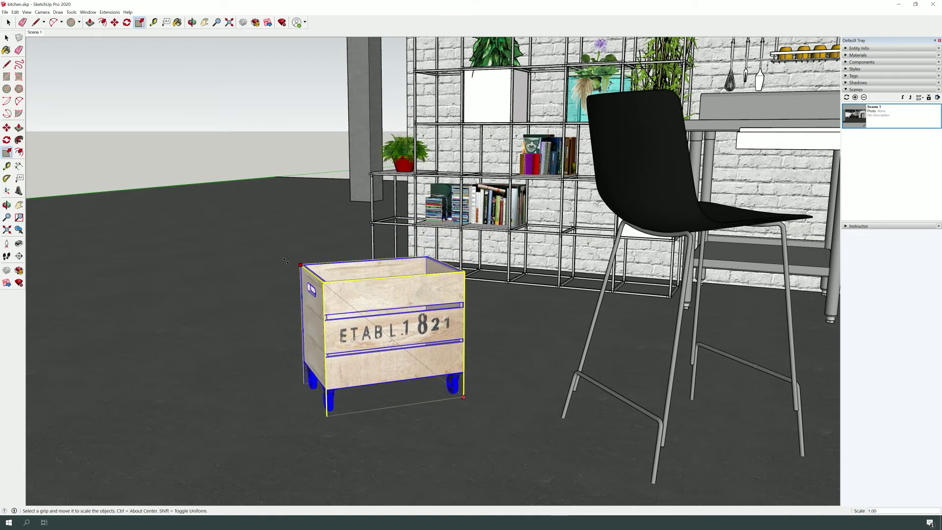
{"action": "middle_click_drag", "start_coordinate": [291, 295], "coordinate": [373, 344]}
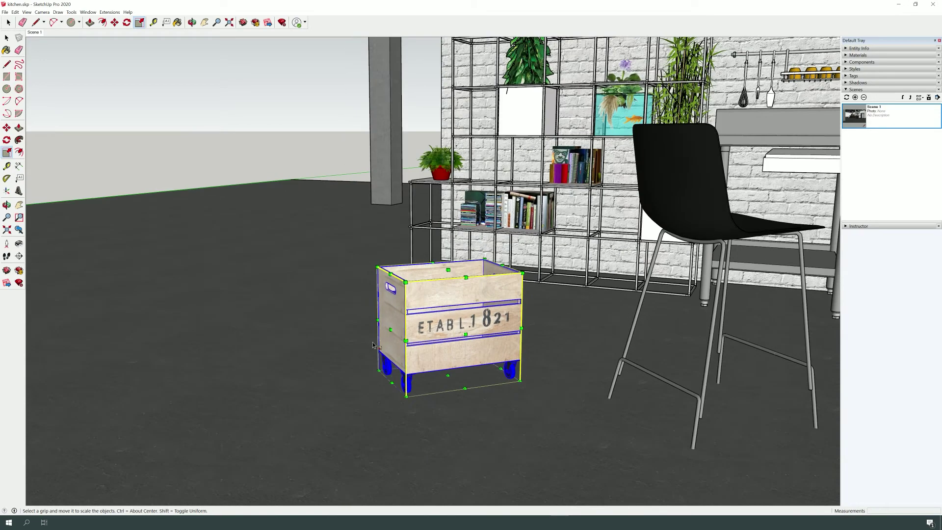
{"action": "left_click_drag", "start_coordinate": [395, 332], "coordinate": [268, 342]}
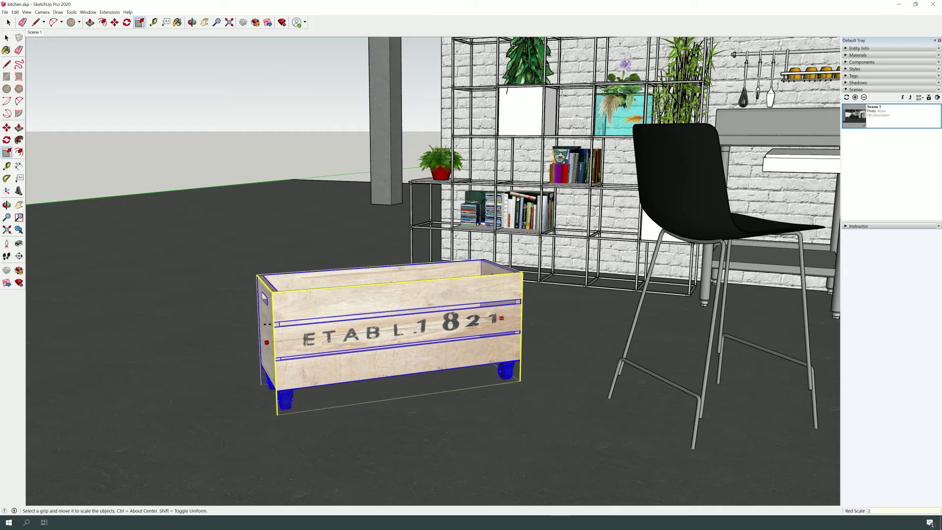
{"action": "key", "text": "Return"}
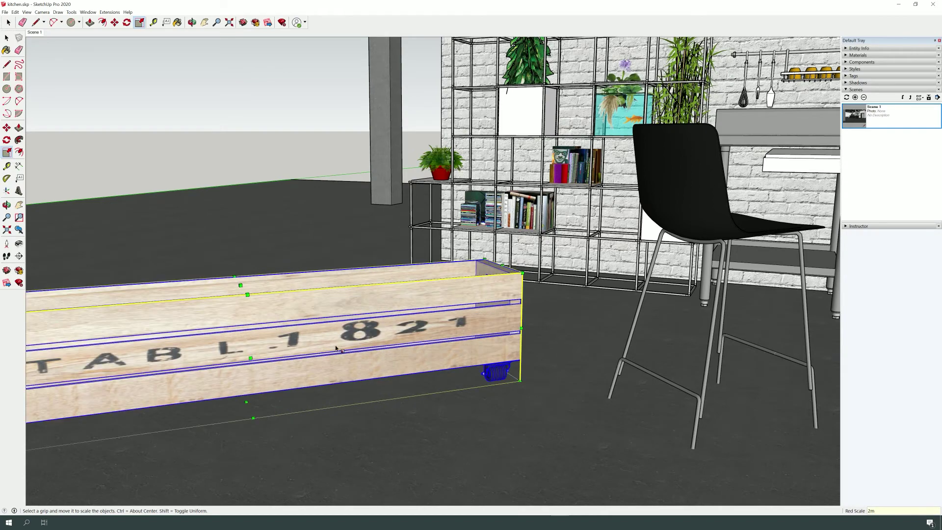
{"action": "scroll", "coordinate": [515, 335], "scroll_direction": "down", "scroll_amount": 6}
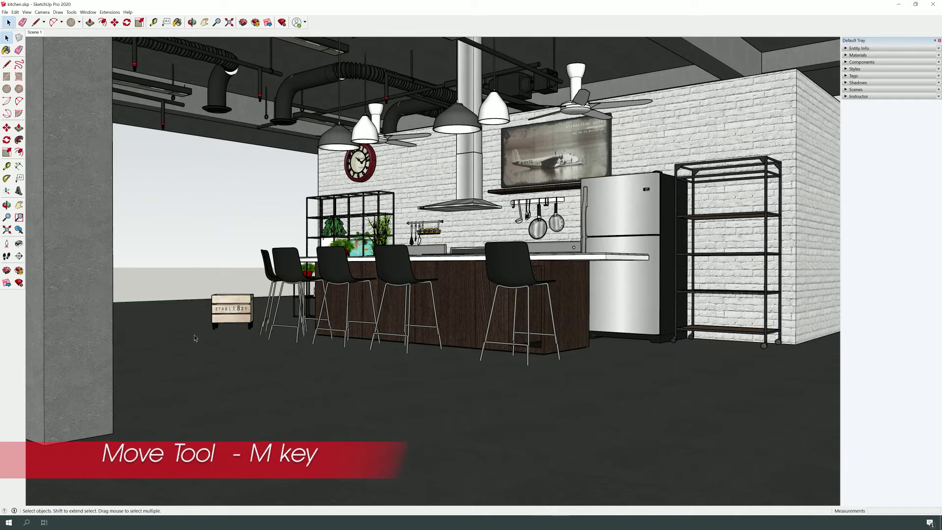
{"action": "left_click", "coordinate": [213, 313]}
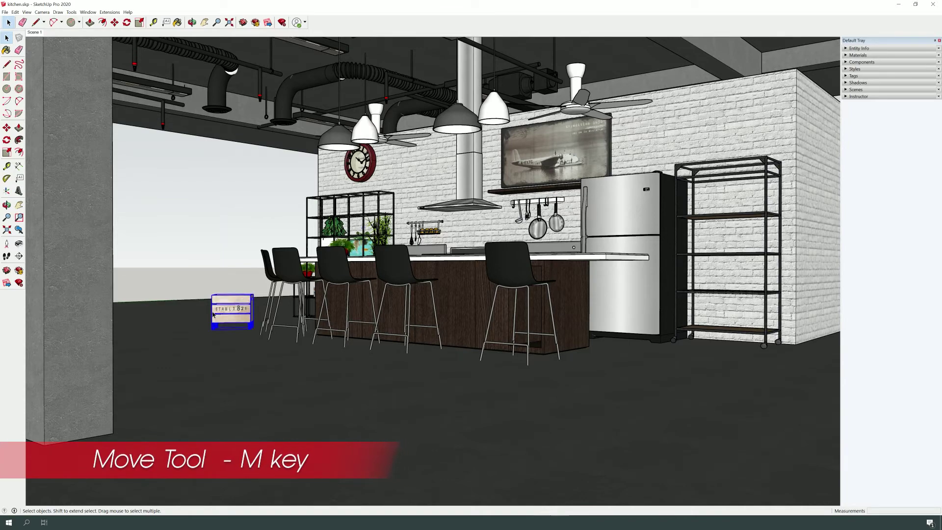
Step: Try tilting the wooden crate about its front face, then cancel so it stays upright
{"action": "scroll", "coordinate": [208, 309], "scroll_direction": "up", "scroll_amount": 5}
{"action": "key", "text": "m"}
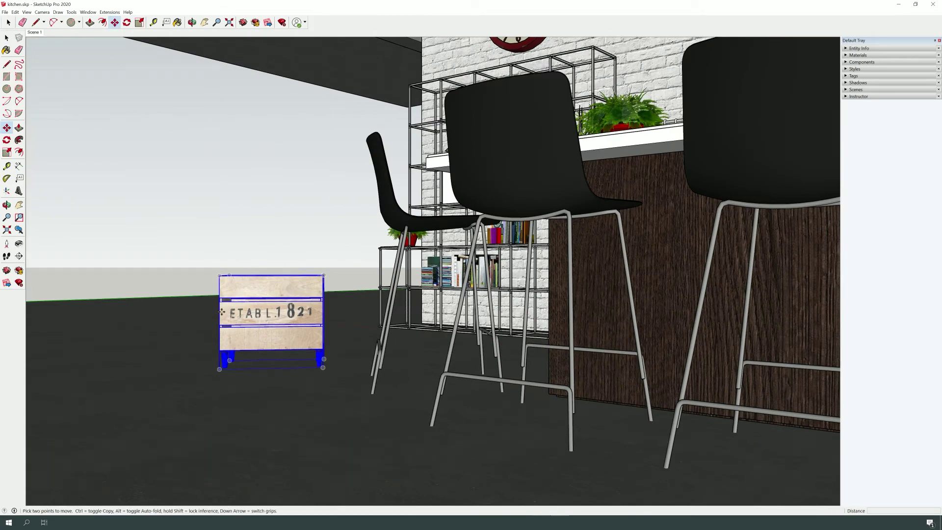
{"action": "key", "text": "q"}
{"action": "left_click", "coordinate": [272, 321]}
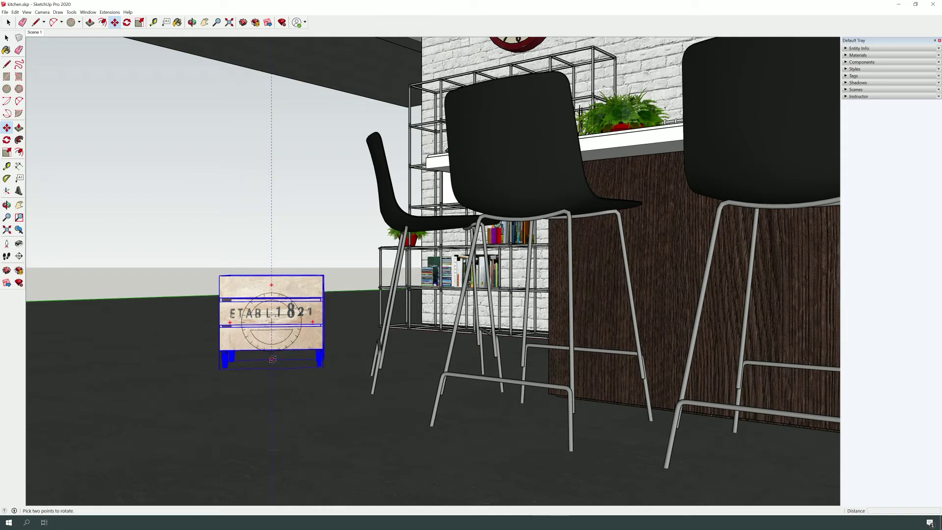
{"action": "left_click", "coordinate": [149, 203]}
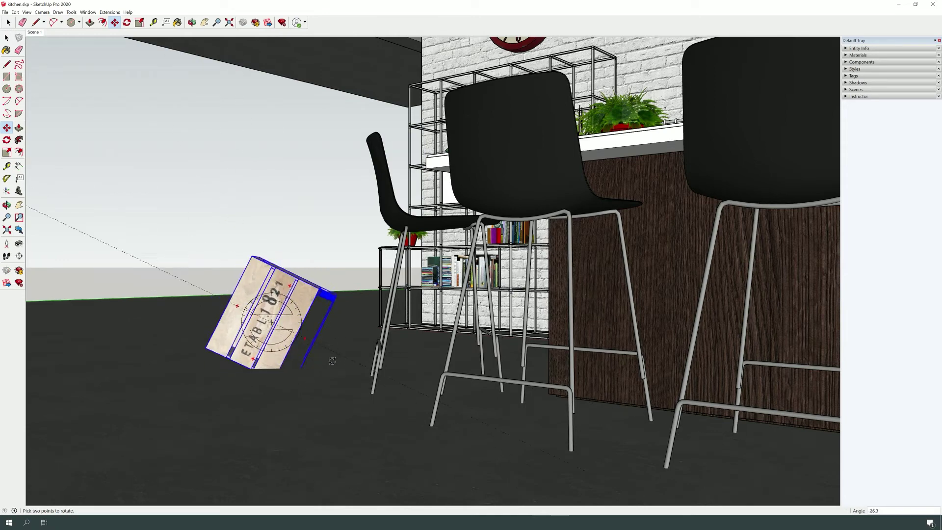
{"action": "key", "text": "space"}
{"action": "middle_click_drag", "start_coordinate": [242, 329], "coordinate": [391, 432]}
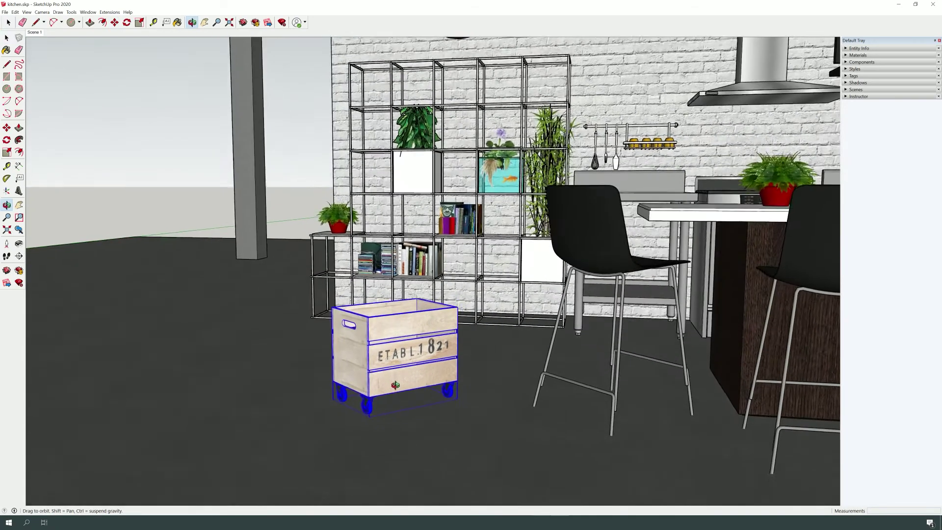
{"action": "scroll", "coordinate": [391, 432], "scroll_direction": "up", "scroll_amount": 2}
{"action": "scroll", "coordinate": [391, 431], "scroll_direction": "up", "scroll_amount": 2}
{"action": "key", "text": "m"}
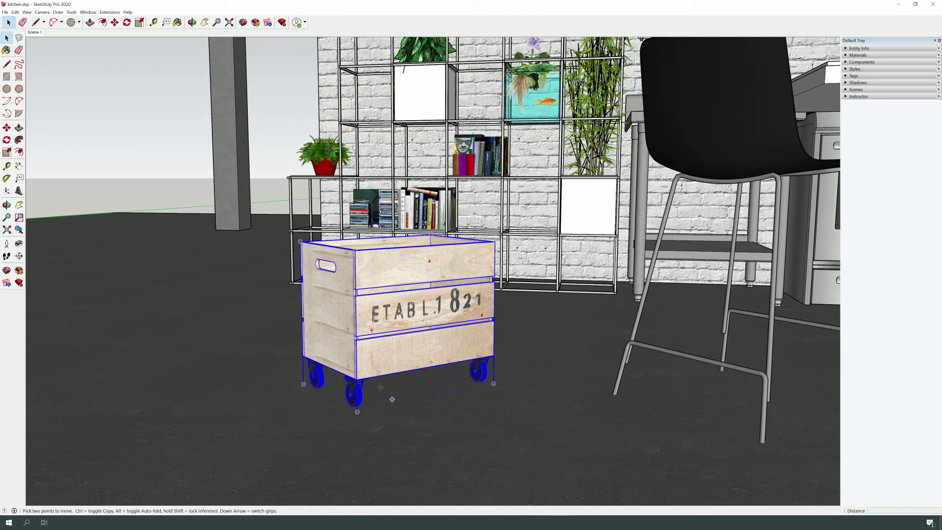
{"action": "left_click", "coordinate": [306, 315]}
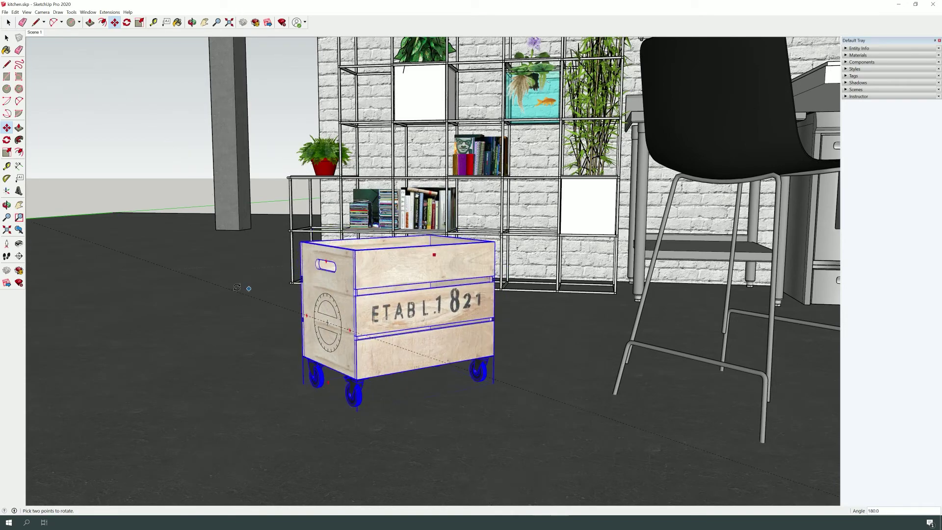
{"action": "key", "text": "ctrl+z"}
{"action": "key", "text": "ctrl+y"}
{"action": "key", "text": "space"}
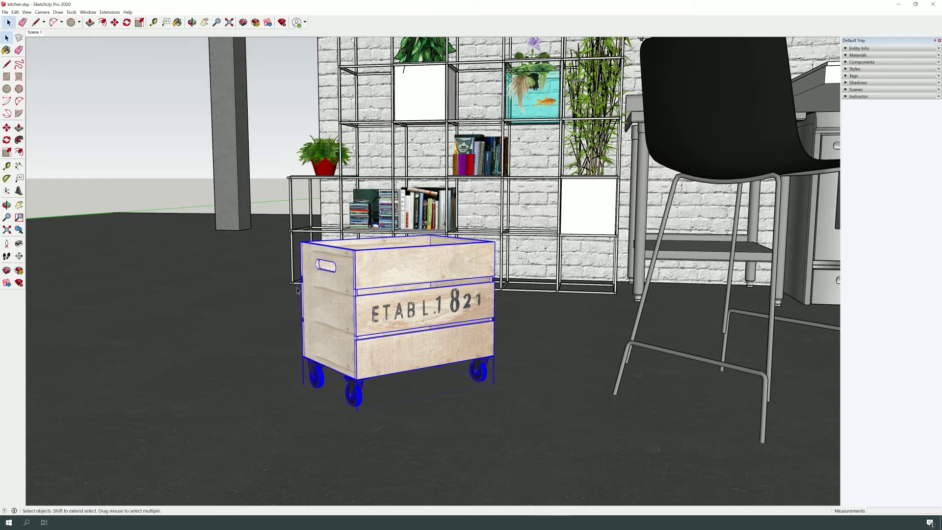
{"action": "scroll", "coordinate": [206, 275], "scroll_direction": "down", "scroll_amount": 10}
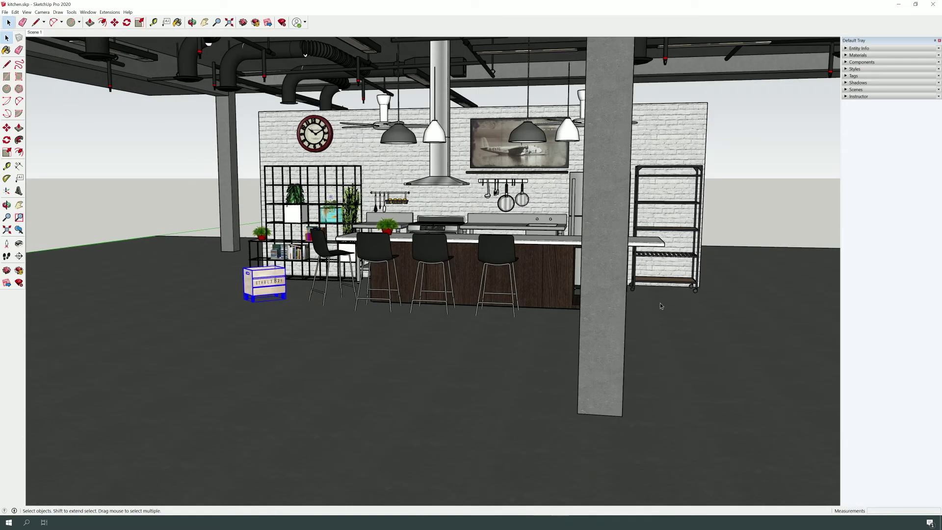
Step: Select the tall metal shelf unit beside the fridge
{"action": "scroll", "coordinate": [719, 282], "scroll_direction": "up", "scroll_amount": 2}
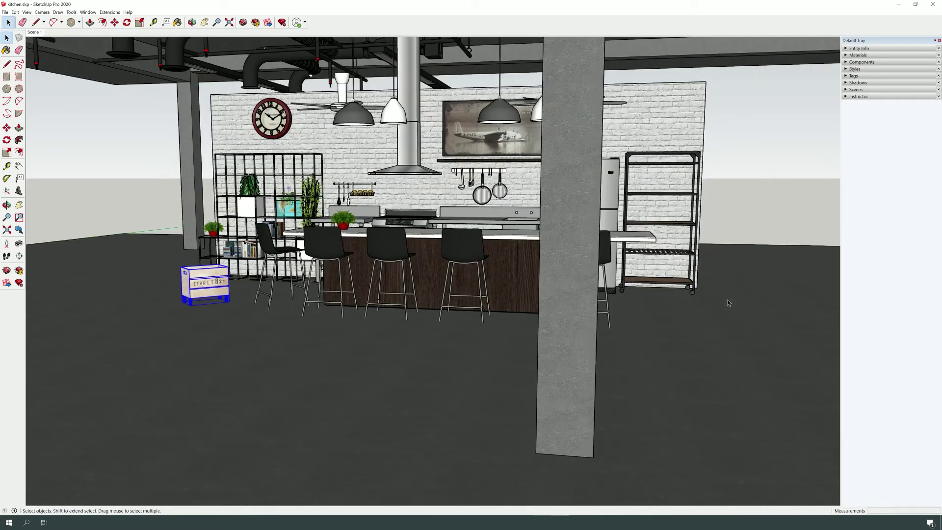
{"action": "scroll", "coordinate": [726, 300], "scroll_direction": "up", "scroll_amount": 4}
{"action": "left_click", "coordinate": [662, 277]}
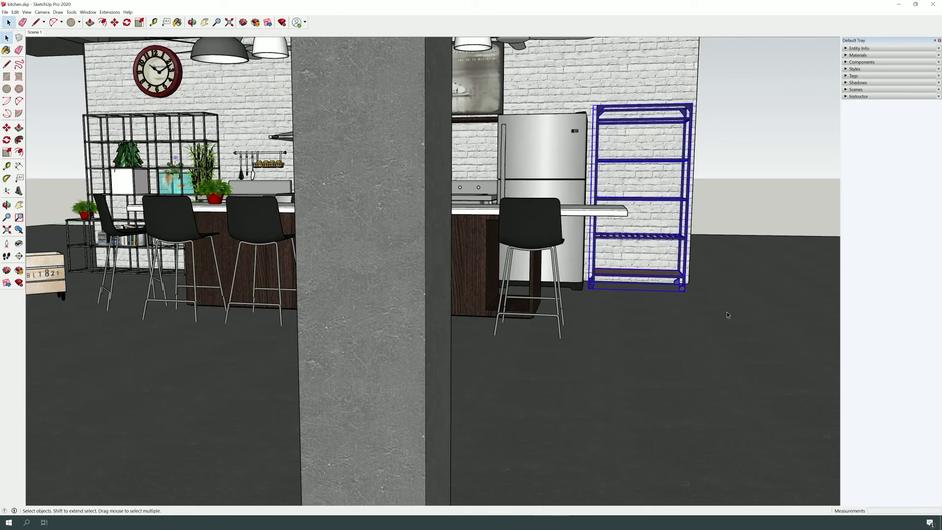
{"action": "scroll", "coordinate": [638, 295], "scroll_direction": "down", "scroll_amount": 5}
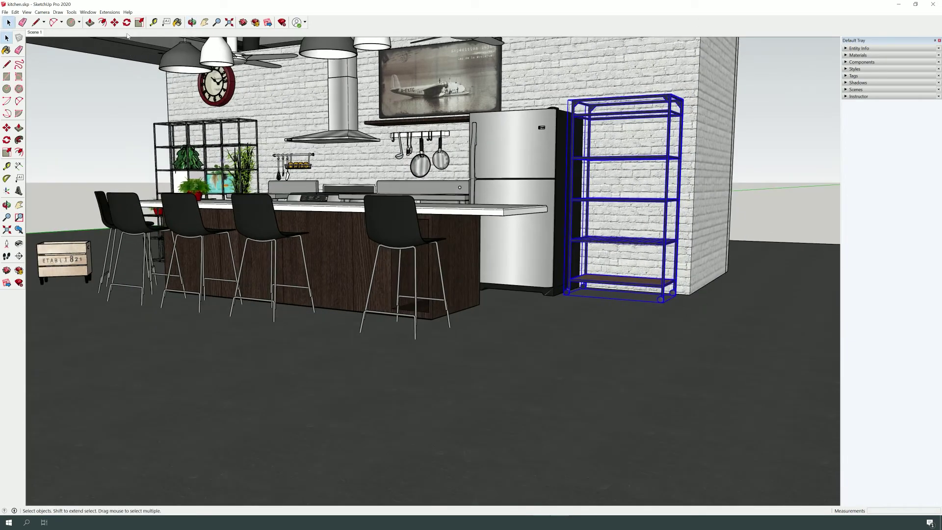
Step: Try rotating the shelf about its wheel and base corner, then cancel, leaving it unturned
{"action": "left_click", "coordinate": [126, 23]}
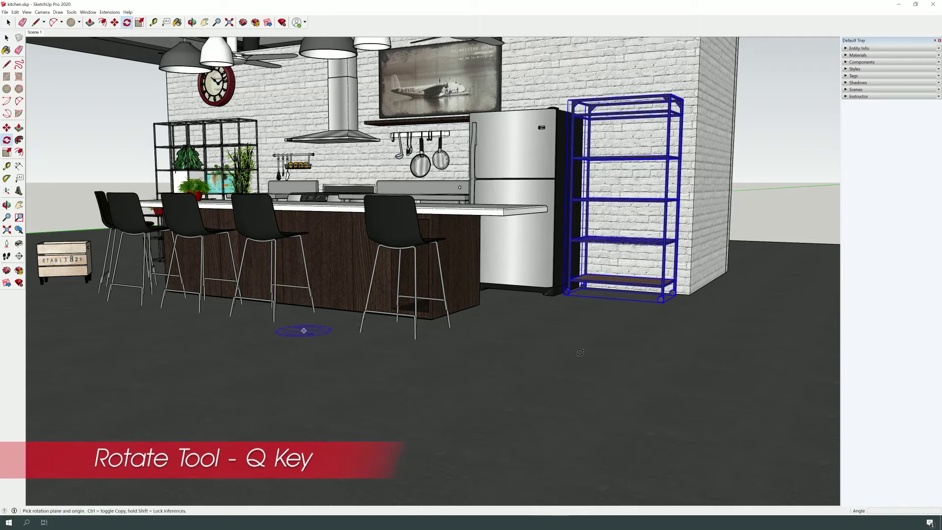
{"action": "scroll", "coordinate": [659, 324], "scroll_direction": "up", "scroll_amount": 5}
{"action": "scroll", "coordinate": [656, 328], "scroll_direction": "up", "scroll_amount": 2}
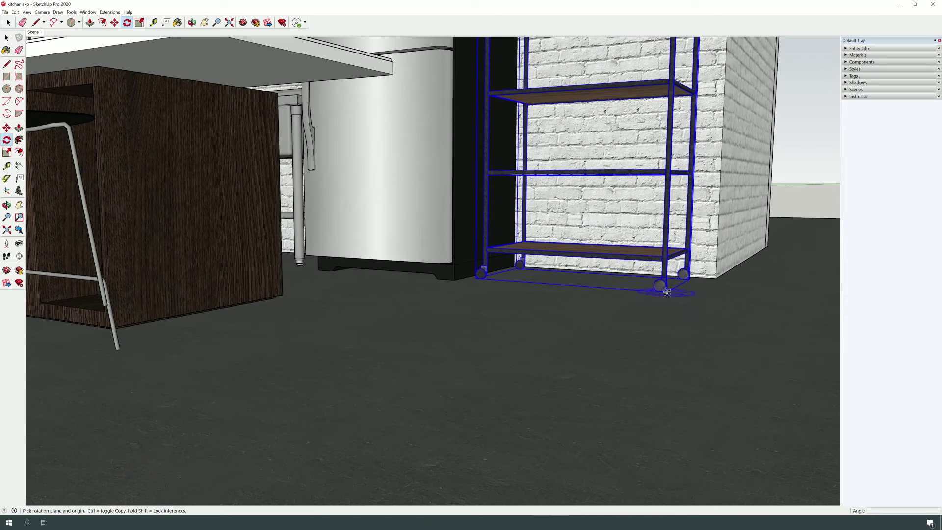
{"action": "left_click", "coordinate": [666, 293]}
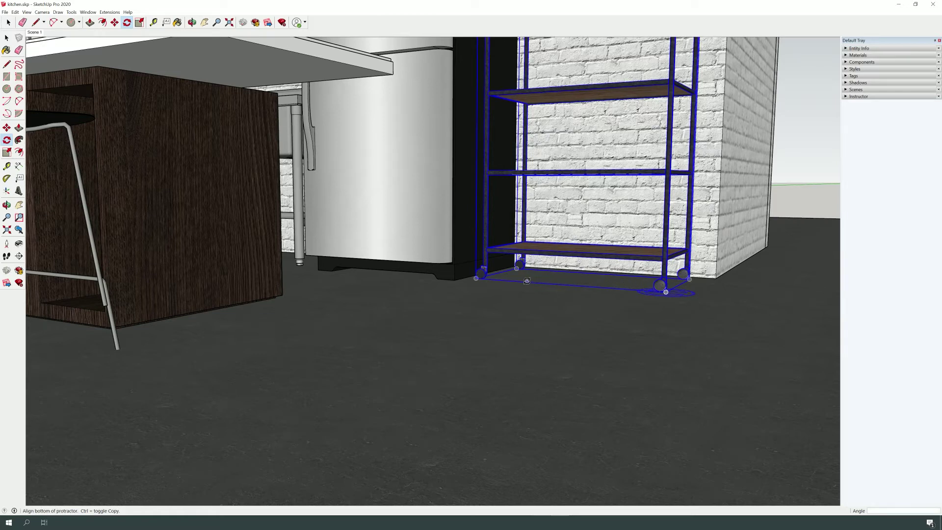
{"action": "left_click", "coordinate": [527, 280]}
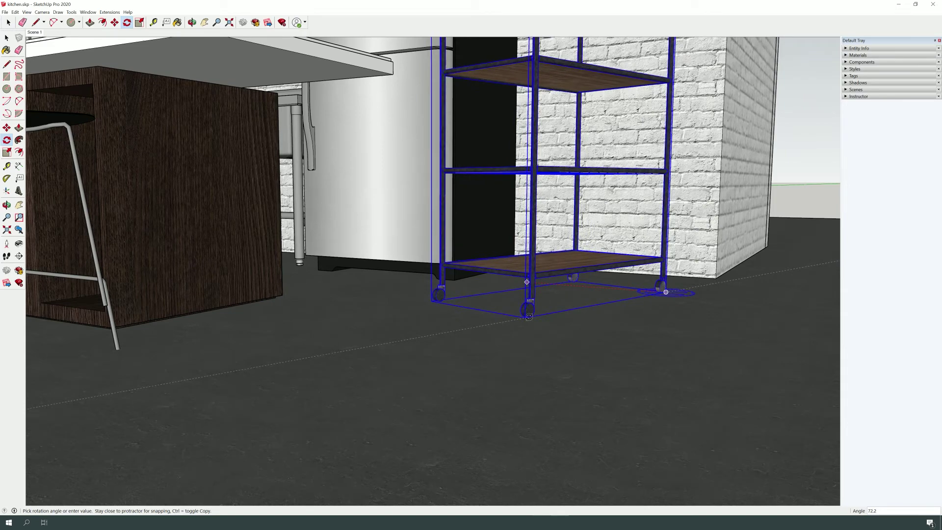
{"action": "key", "text": "Escape"}
{"action": "scroll", "coordinate": [515, 355], "scroll_direction": "down", "scroll_amount": 4}
{"action": "scroll", "coordinate": [522, 343], "scroll_direction": "up", "scroll_amount": 4}
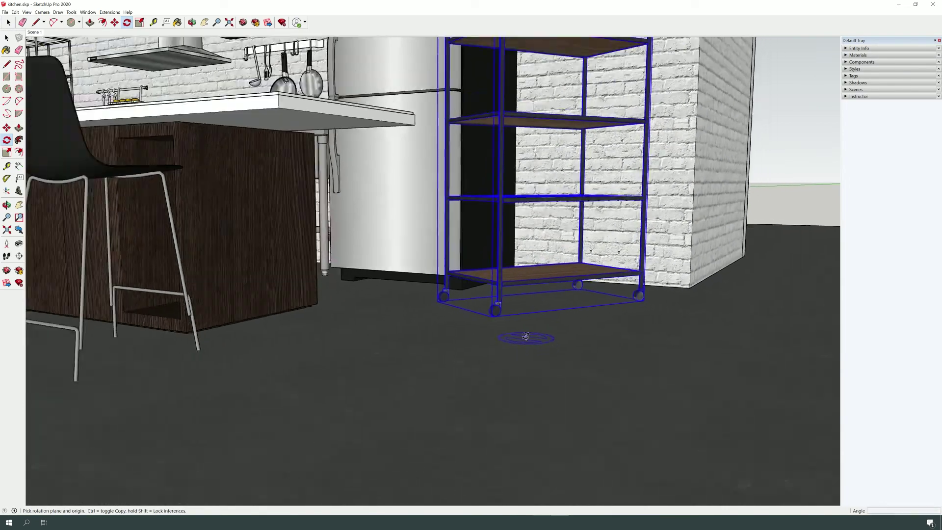
{"action": "scroll", "coordinate": [526, 339], "scroll_direction": "down", "scroll_amount": 4}
{"action": "key", "text": "space"}
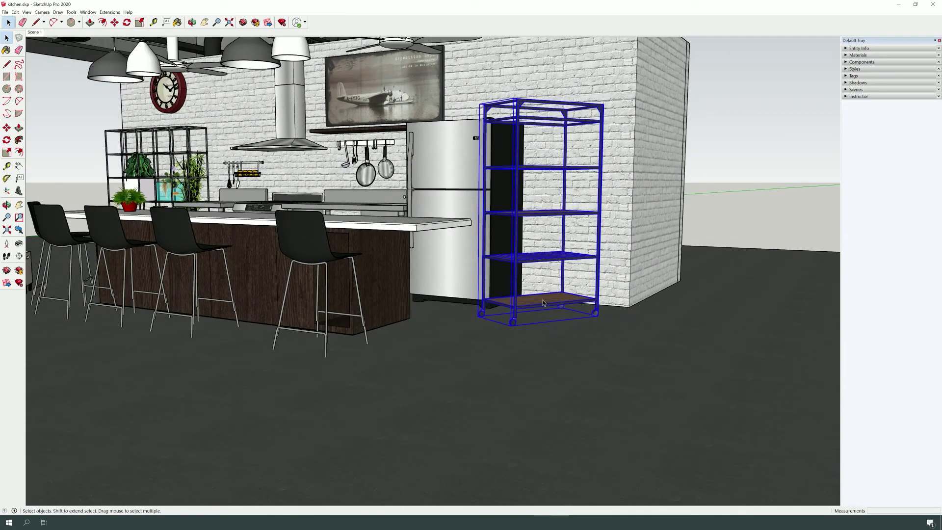
Step: Move the shelf unit forward and right, about 59 cm from the fridge, and reselect it
{"action": "key", "text": "m"}
{"action": "left_click", "coordinate": [475, 323]}
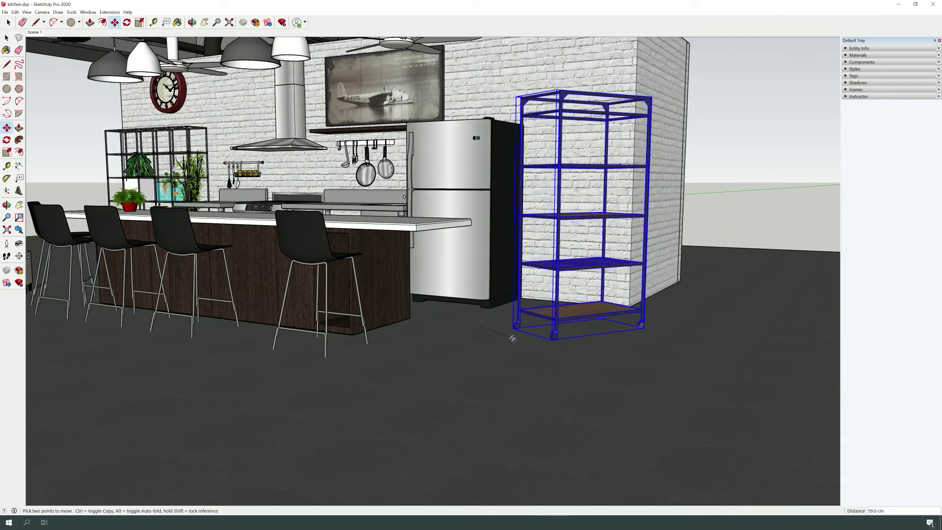
{"action": "left_click", "coordinate": [525, 349]}
{"action": "key", "text": "space"}
{"action": "left_click", "coordinate": [617, 336]}
{"action": "left_click", "coordinate": [608, 326]}
{"action": "scroll", "coordinate": [613, 331], "scroll_direction": "up", "scroll_amount": 3}
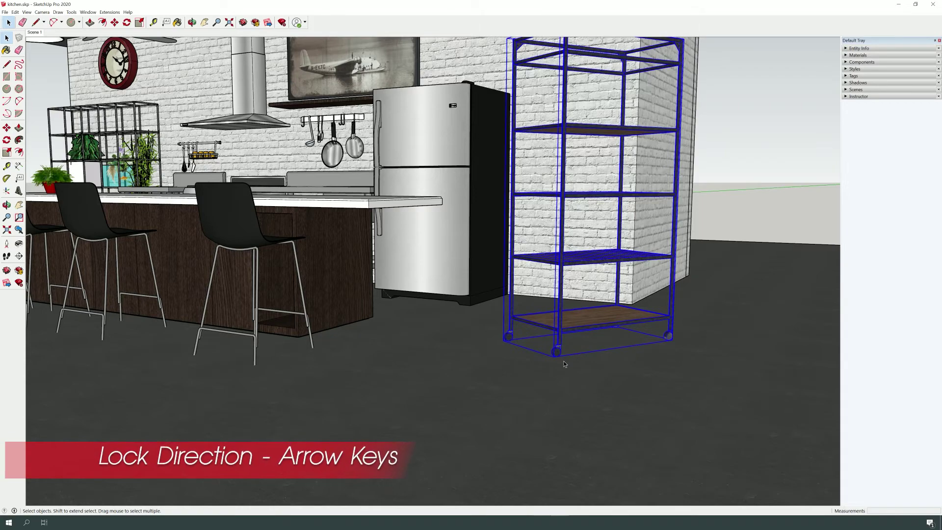
Step: Rotate the shelf unit 113° about its corner
{"action": "key", "text": "q"}
{"action": "scroll", "coordinate": [560, 361], "scroll_direction": "up", "scroll_amount": 3}
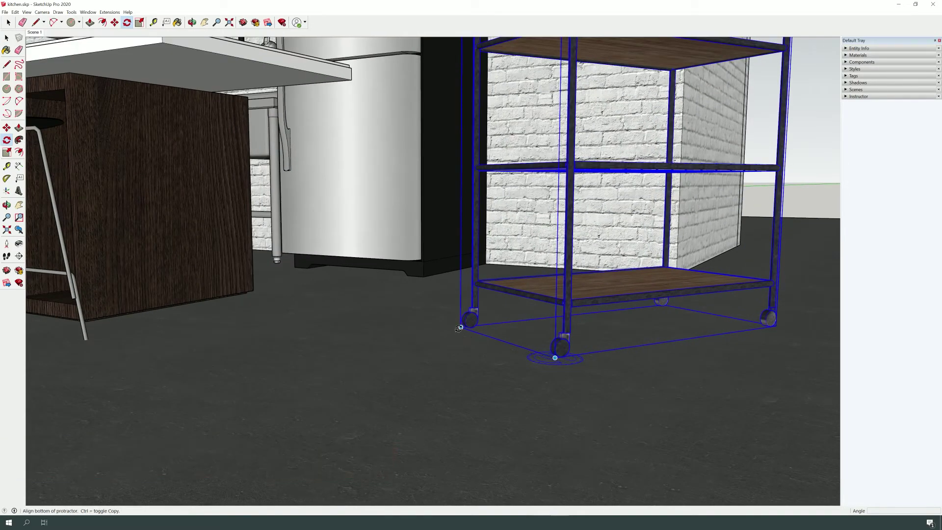
{"action": "left_click", "coordinate": [460, 326]}
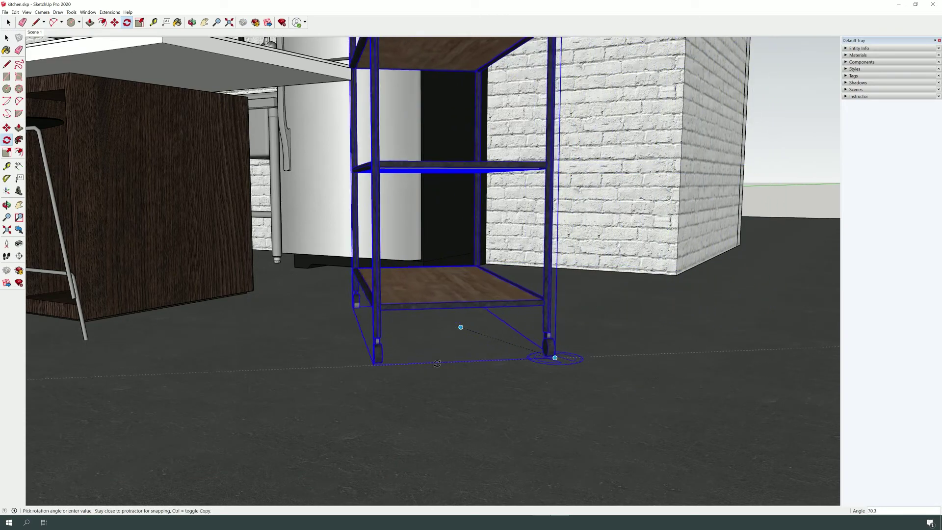
{"action": "left_click", "coordinate": [485, 395]}
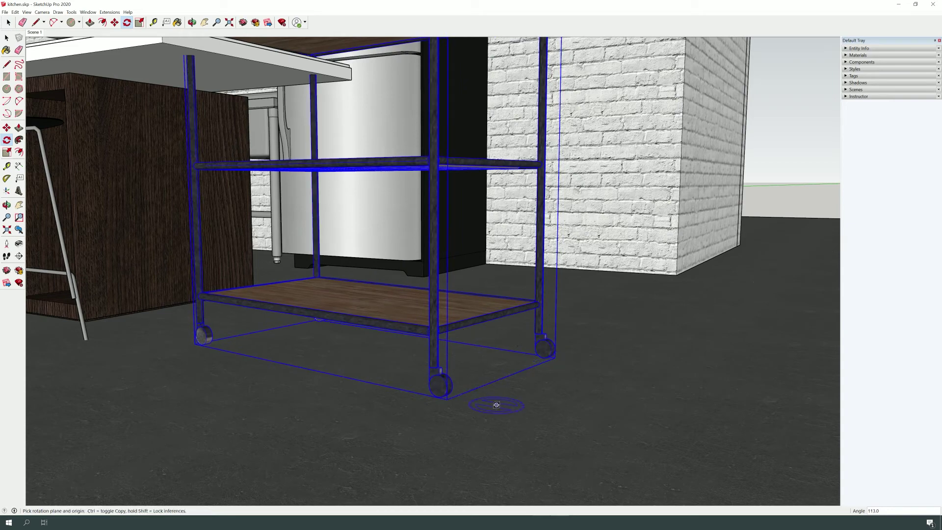
{"action": "scroll", "coordinate": [521, 402], "scroll_direction": "down", "scroll_amount": 4}
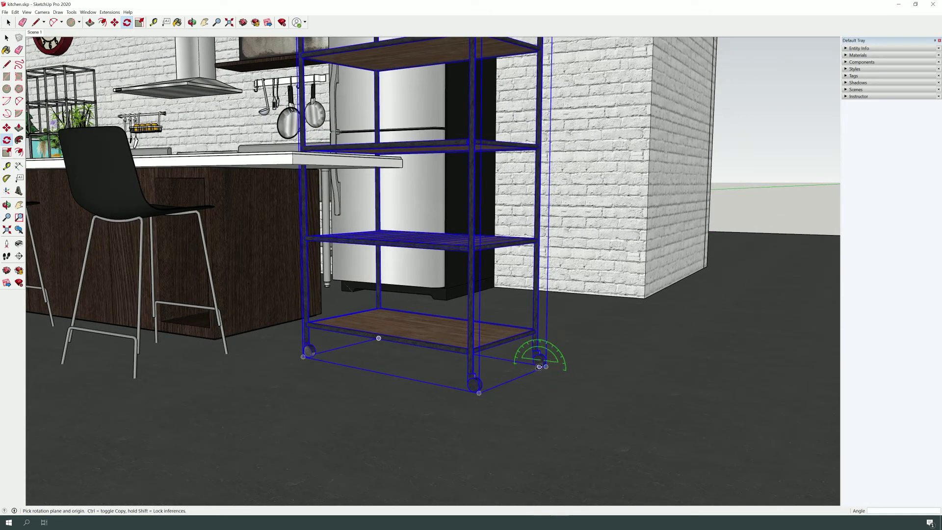
Step: Rotate the shelf unit back upright on its wheels, then deselect it
{"action": "left_click", "coordinate": [543, 366]}
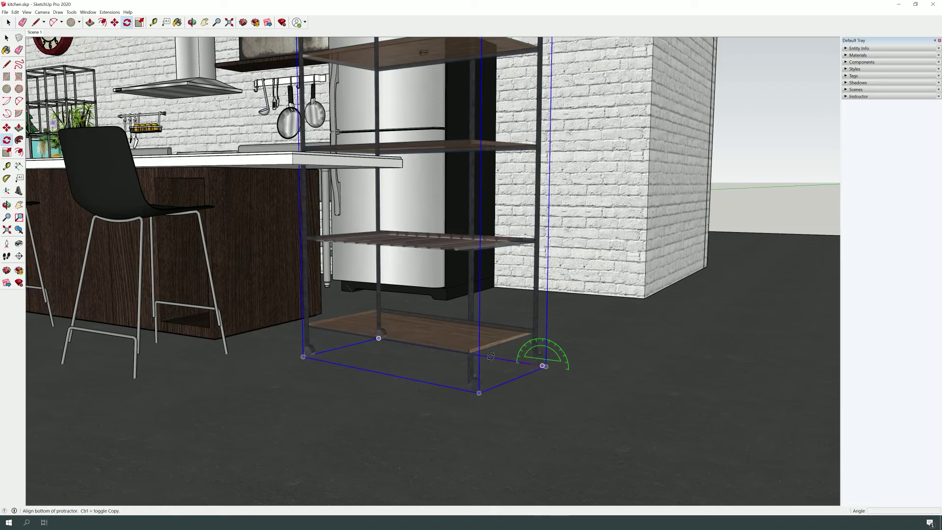
{"action": "left_click", "coordinate": [489, 356]}
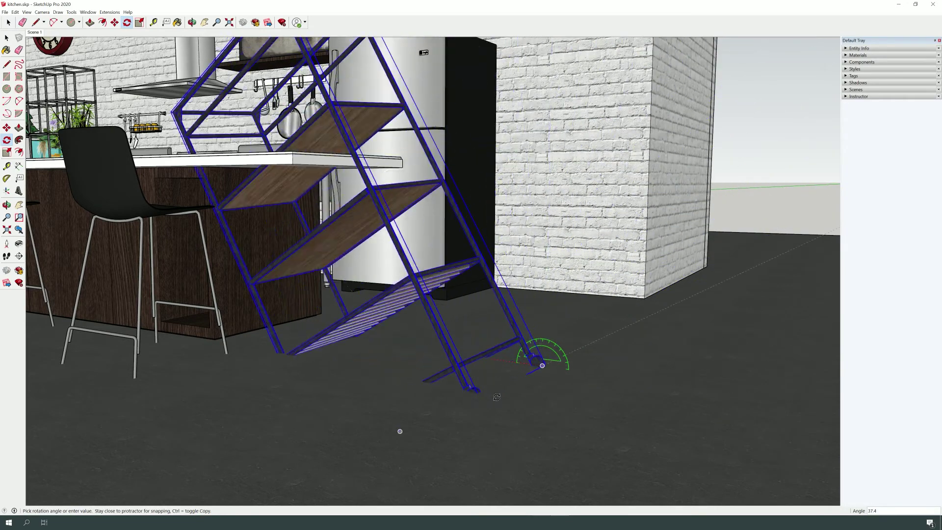
{"action": "left_click", "coordinate": [502, 338]}
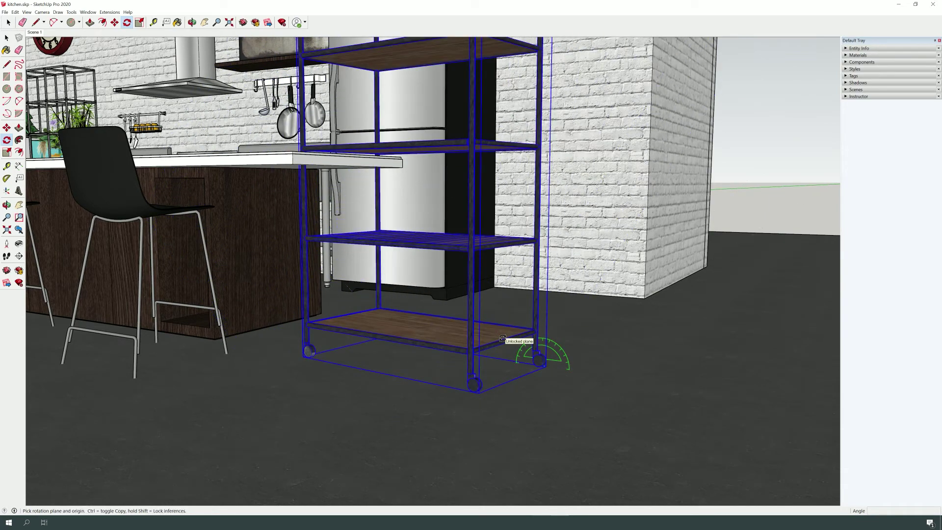
{"action": "key", "text": "space"}
{"action": "left_click", "coordinate": [551, 384]}
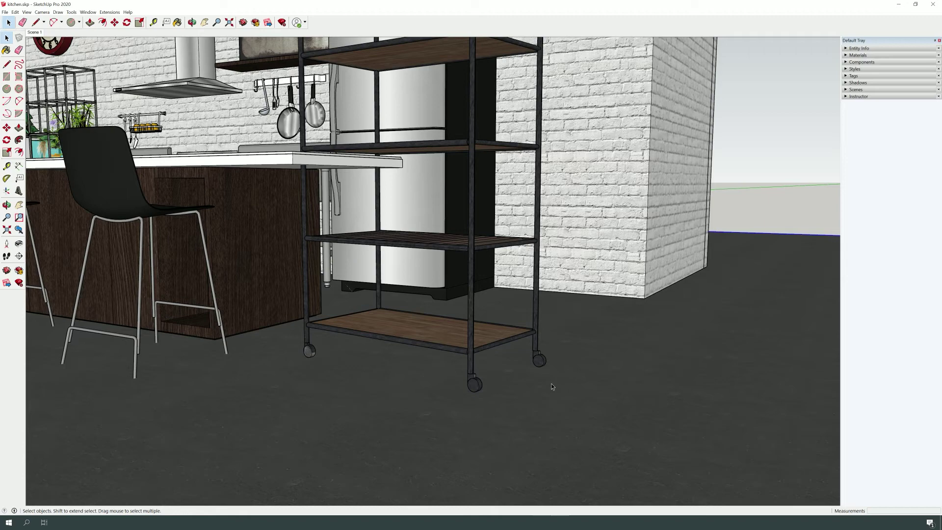
{"action": "scroll", "coordinate": [552, 375], "scroll_direction": "down", "scroll_amount": 3}
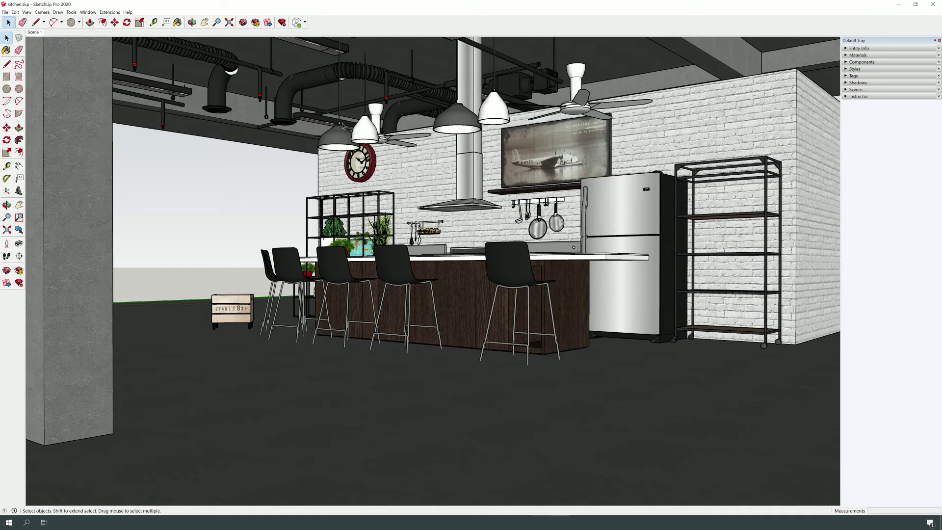
Step: Zoom in on the utensil rail above the stove and select the ladle
{"action": "scroll", "coordinate": [242, 318], "scroll_direction": "up", "scroll_amount": 2}
{"action": "scroll", "coordinate": [440, 203], "scroll_direction": "up", "scroll_amount": 6}
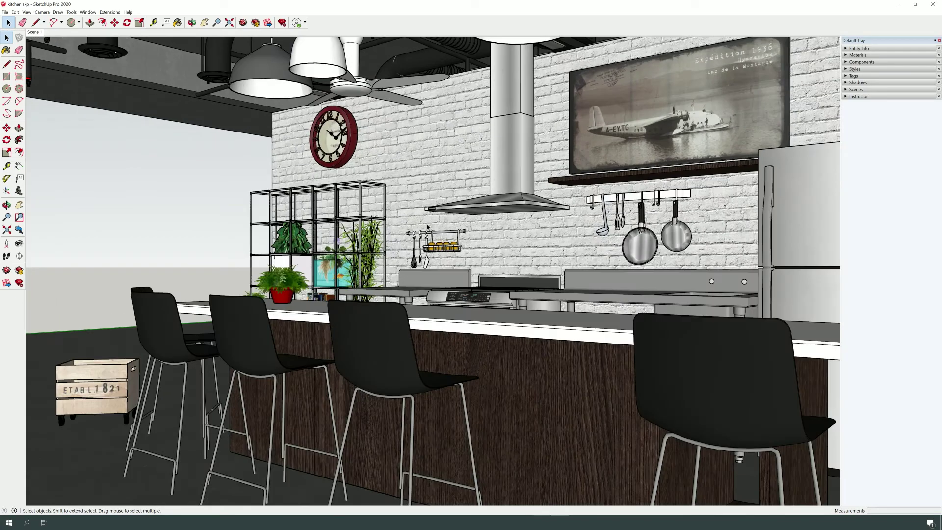
{"action": "left_click", "coordinate": [606, 231]}
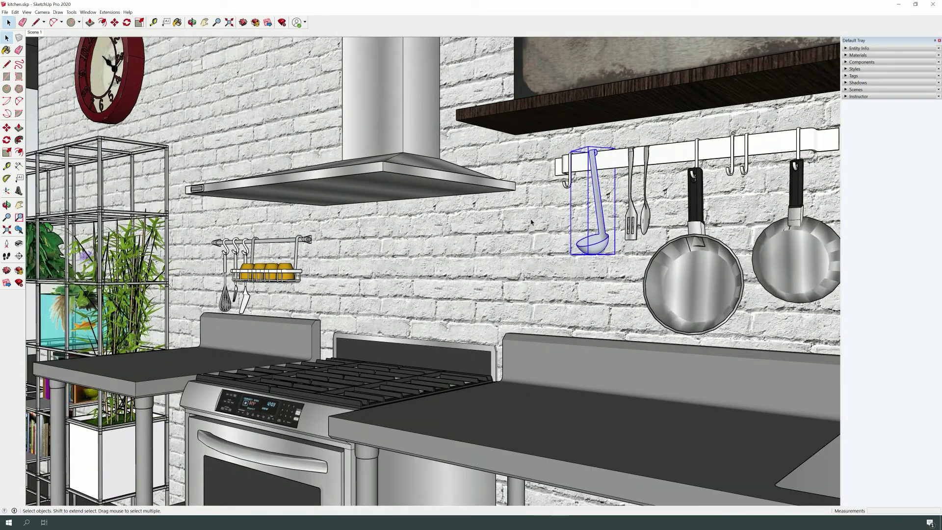
Step: Flip the ladle along its component's blue axis, then undo the upside-down result
{"action": "right_click", "coordinate": [596, 244]}
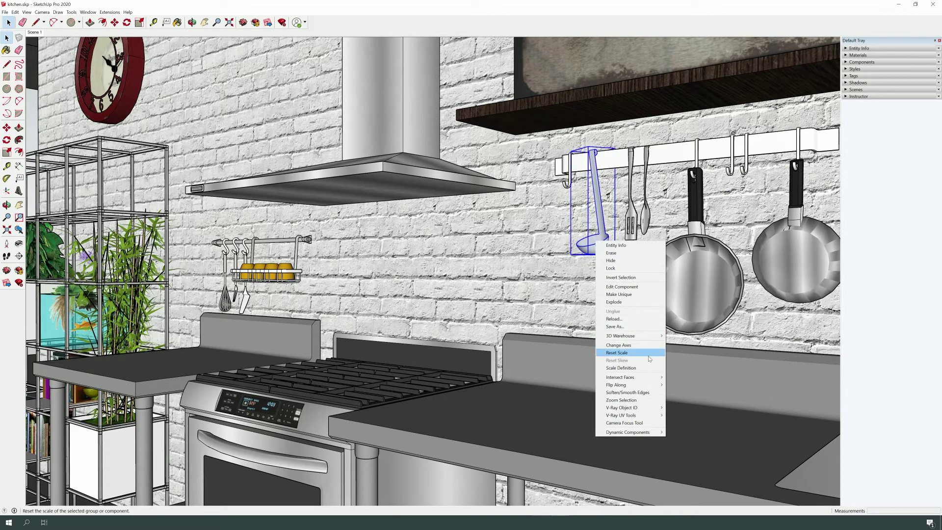
{"action": "mouse_move", "coordinate": [633, 384]}
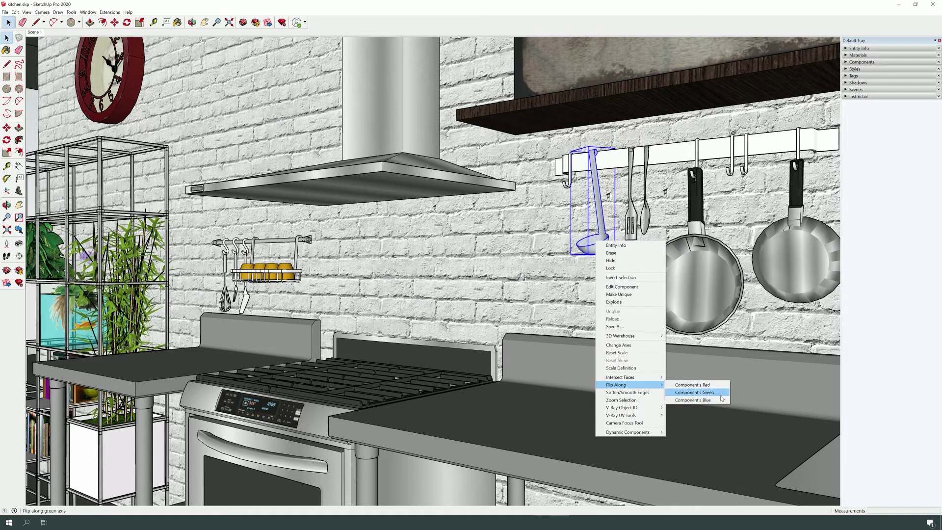
{"action": "left_click", "coordinate": [683, 399]}
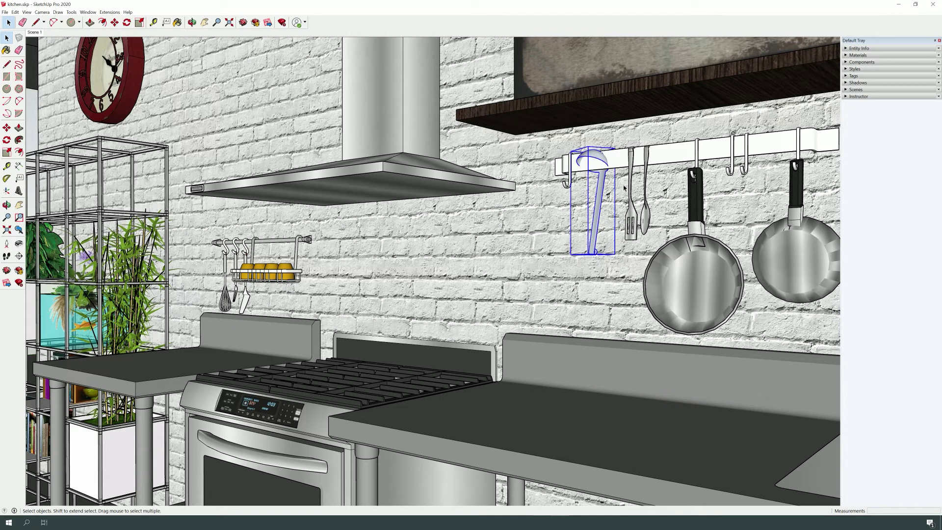
{"action": "key", "text": "ctrl+z"}
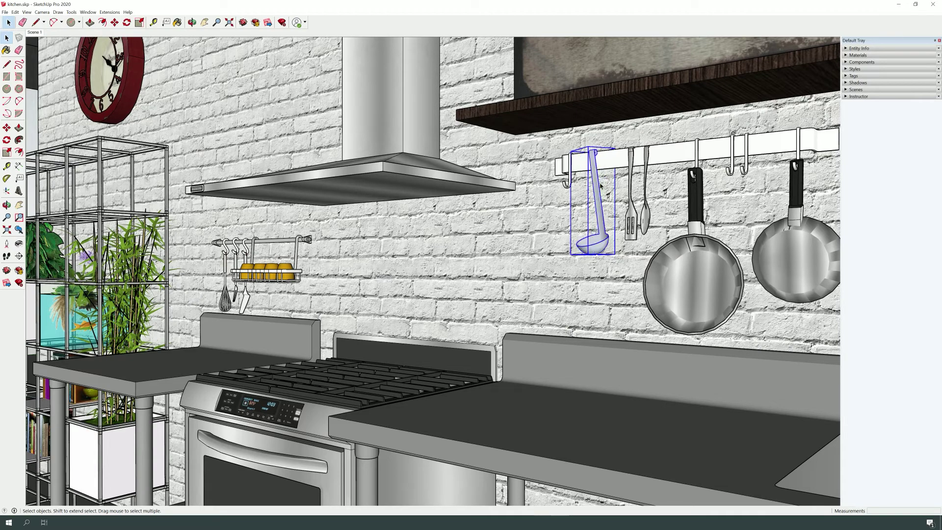
Step: Flip the ladle along its green axis instead, keeping the bowl at the bottom
{"action": "right_click", "coordinate": [597, 230]}
{"action": "right_click", "coordinate": [603, 212]}
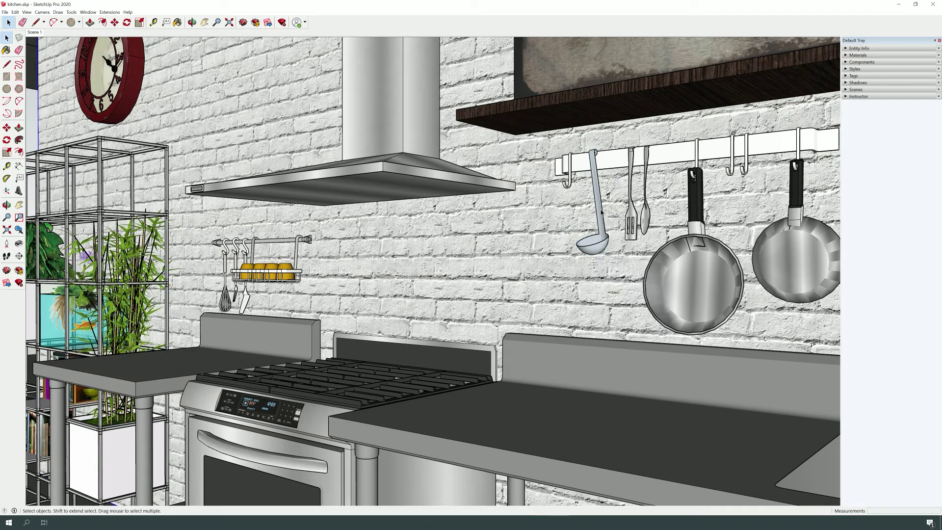
{"action": "mouse_move", "coordinate": [637, 353]}
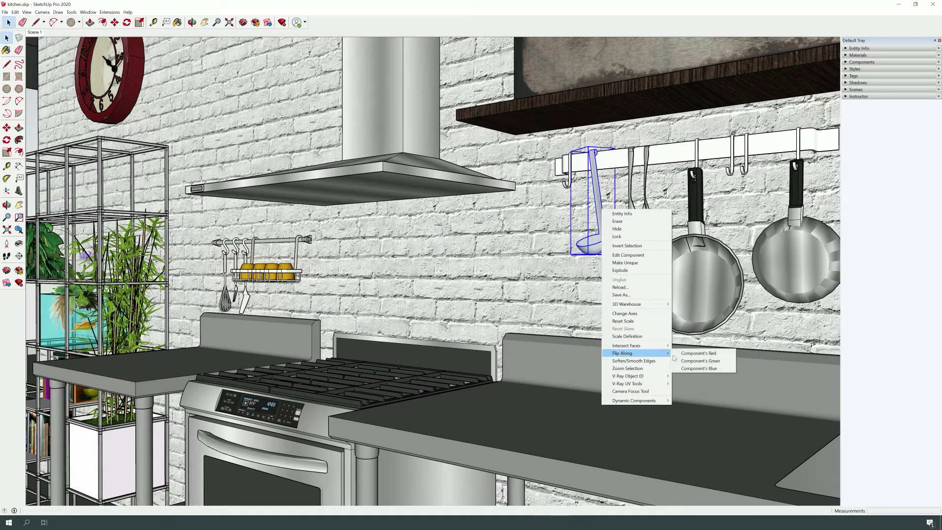
{"action": "left_click", "coordinate": [707, 367]}
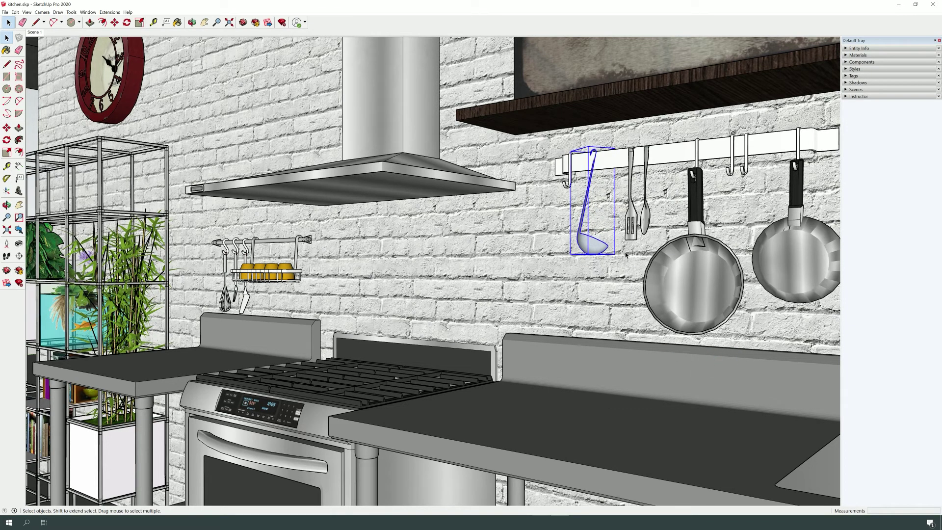
{"action": "scroll", "coordinate": [626, 254], "scroll_direction": "down", "scroll_amount": 10}
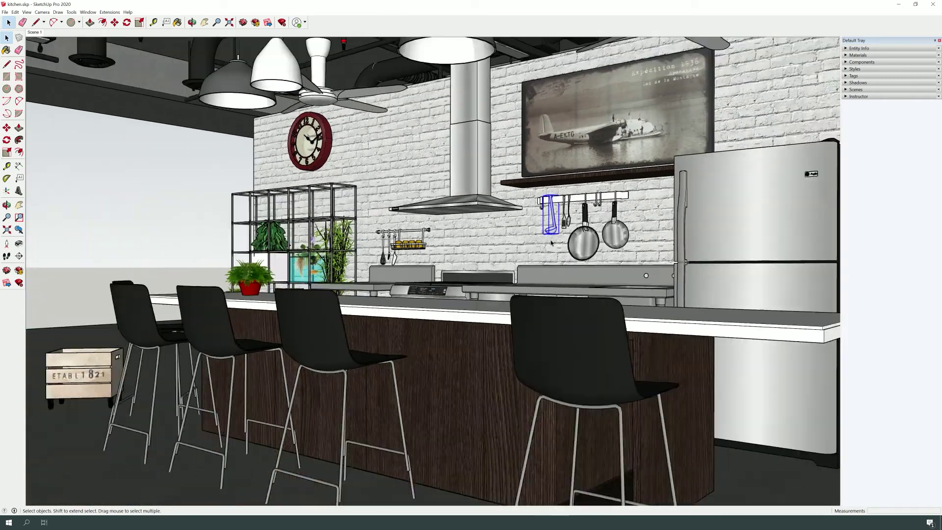
Step: Select the wooden crate beside the bar stools
{"action": "middle_click_drag", "start_coordinate": [551, 243], "coordinate": [216, 264]}
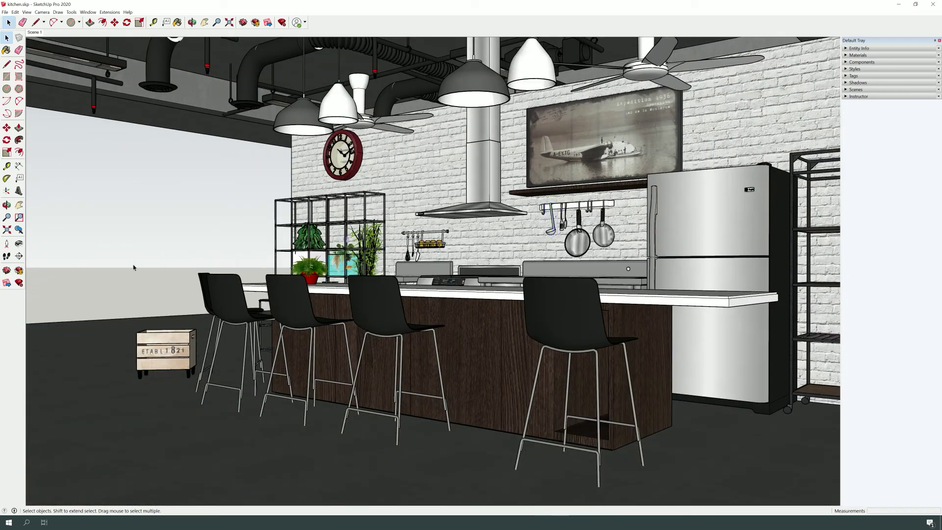
{"action": "scroll", "coordinate": [170, 395], "scroll_direction": "up", "scroll_amount": 6}
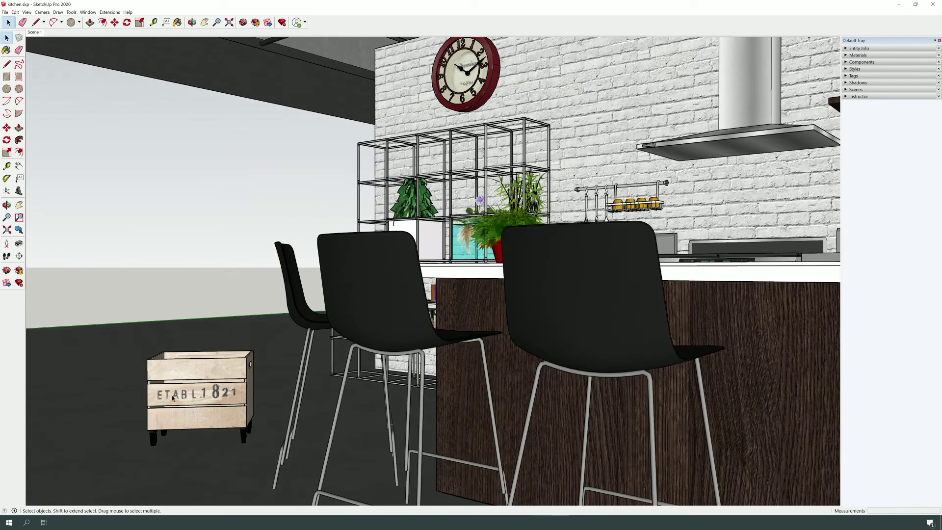
{"action": "left_click", "coordinate": [173, 397]}
{"action": "mouse_move", "coordinate": [173, 397]}
{"action": "middle_mouse_down"}
{"action": "mouse_move", "coordinate": [357, 293]}
{"action": "mouse_move", "coordinate": [134, 449]}
{"action": "middle_mouse_up"}
{"action": "scroll", "coordinate": [132, 445], "scroll_direction": "up", "scroll_amount": 2}
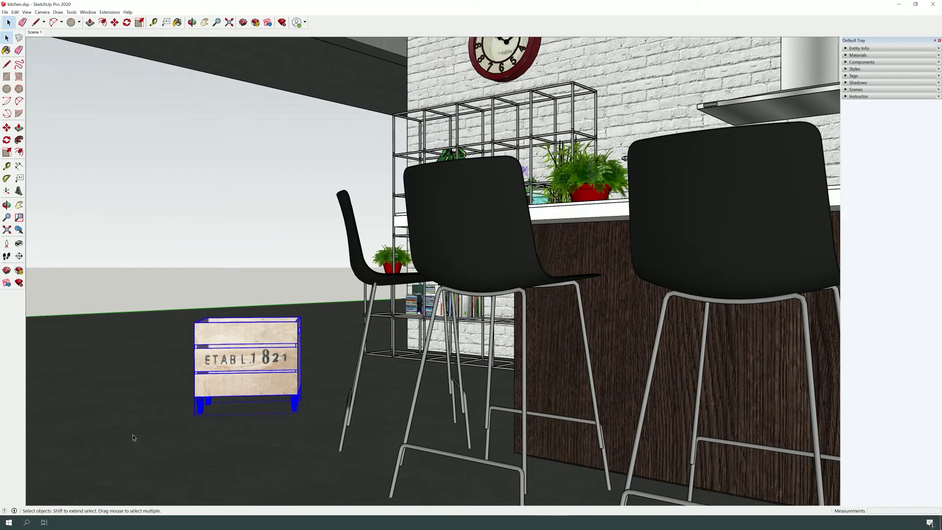
Step: Mirror the crate left to right with Scale at red -1, keeping its size
{"action": "key", "text": "s"}
{"action": "scroll", "coordinate": [141, 439], "scroll_direction": "up", "scroll_amount": 2}
{"action": "scroll", "coordinate": [141, 439], "scroll_direction": "down", "scroll_amount": 3}
{"action": "middle_click_drag", "start_coordinate": [140, 439], "coordinate": [355, 372]}
{"action": "scroll", "coordinate": [354, 371], "scroll_direction": "up", "scroll_amount": 3}
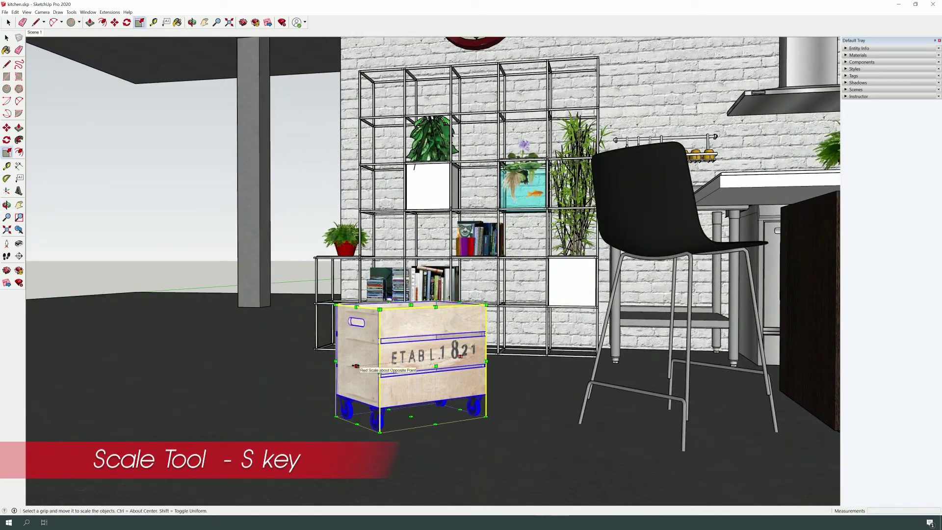
{"action": "left_click_drag", "start_coordinate": [357, 365], "coordinate": [557, 347]}
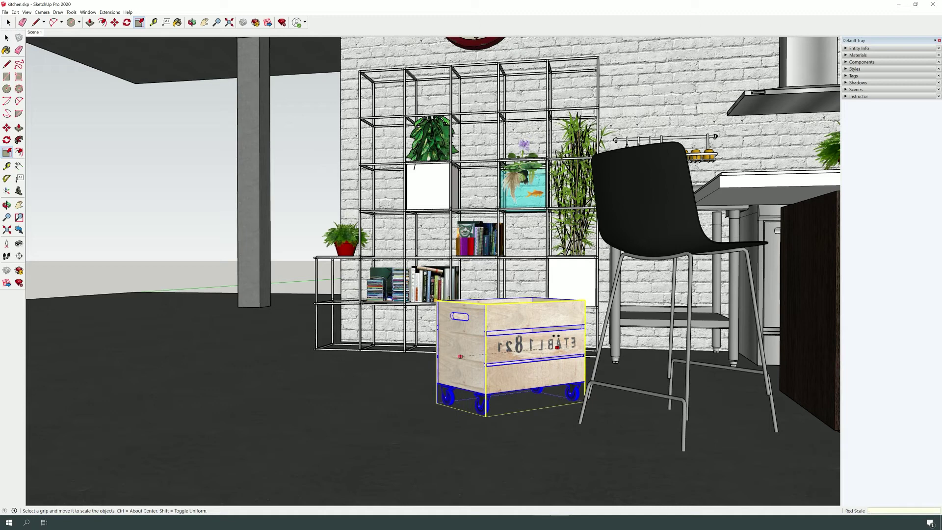
{"action": "key", "text": "Return"}
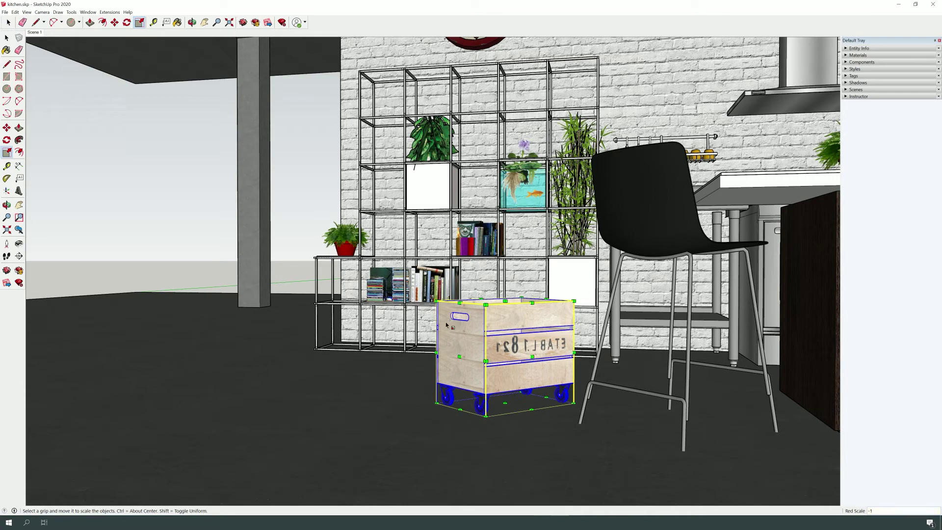
{"action": "key", "text": "space"}
{"action": "scroll", "coordinate": [207, 238], "scroll_direction": "down", "scroll_amount": 10}
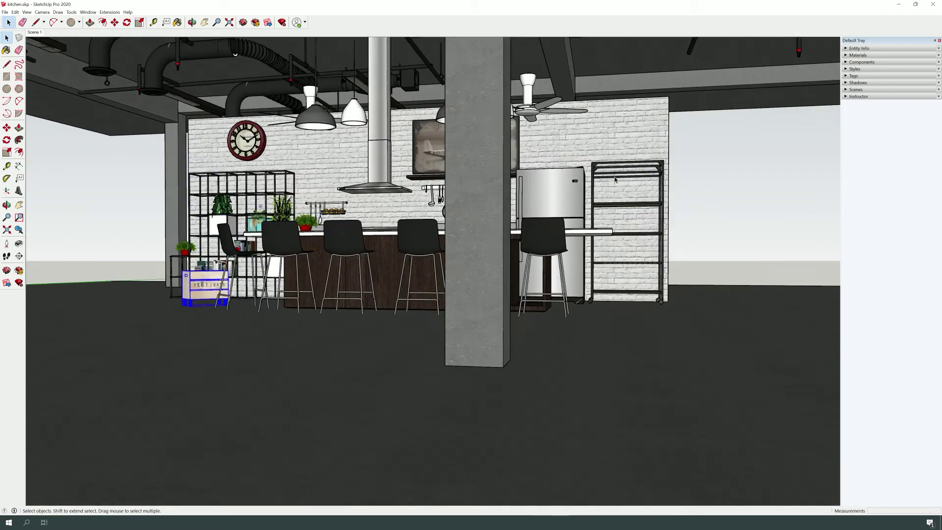
Step: Mirror the end bar stool front to back at scale -1 so it faces the other way
{"action": "scroll", "coordinate": [628, 175], "scroll_direction": "up", "scroll_amount": 2}
{"action": "middle_click_drag", "start_coordinate": [628, 175], "coordinate": [427, 309]}
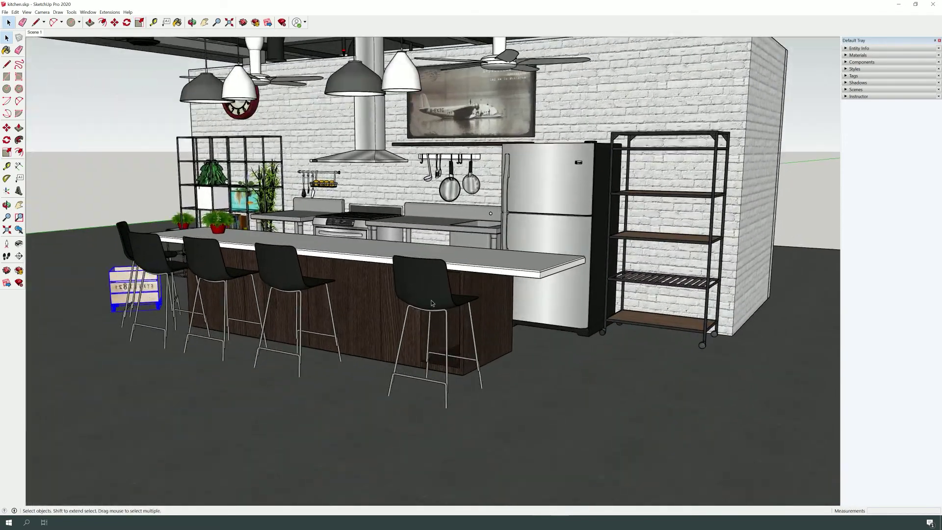
{"action": "left_click", "coordinate": [431, 303]}
{"action": "scroll", "coordinate": [419, 397], "scroll_direction": "up", "scroll_amount": 1}
{"action": "key", "text": "s"}
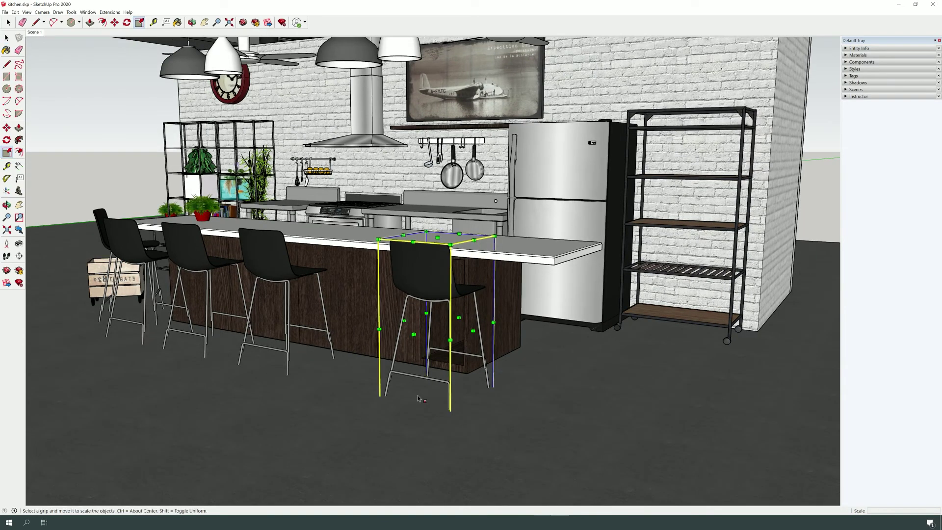
{"action": "scroll", "coordinate": [415, 412], "scroll_direction": "up", "scroll_amount": 1}
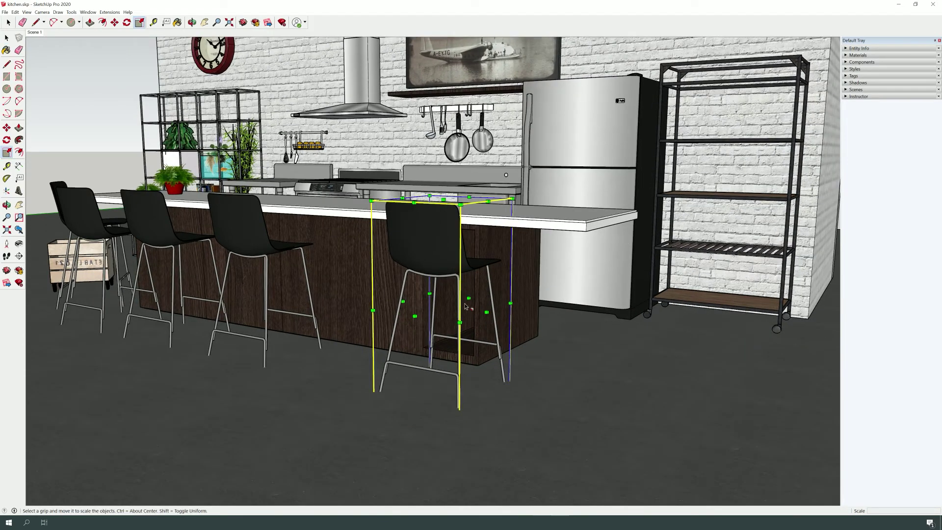
{"action": "left_click_drag", "start_coordinate": [469, 299], "coordinate": [332, 355]}
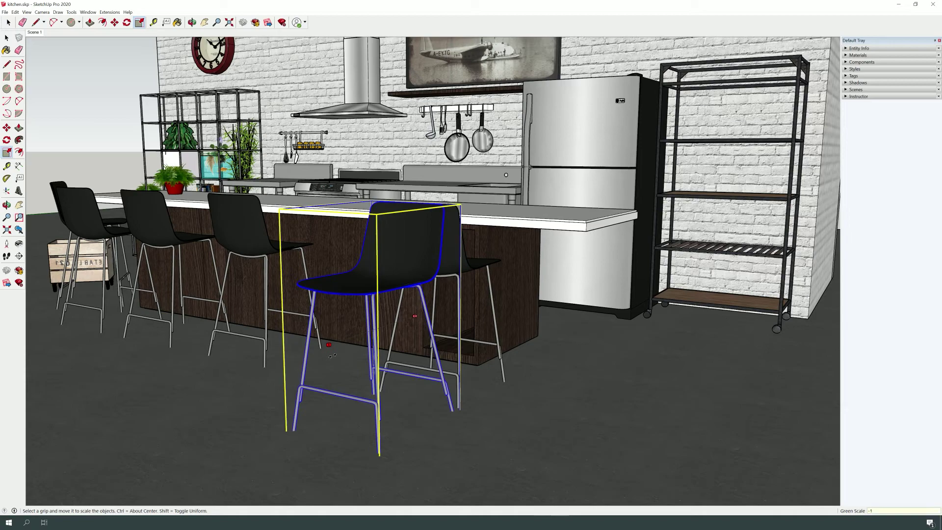
{"action": "key", "text": "Return"}
{"action": "middle_click_drag", "start_coordinate": [333, 359], "coordinate": [417, 444]}
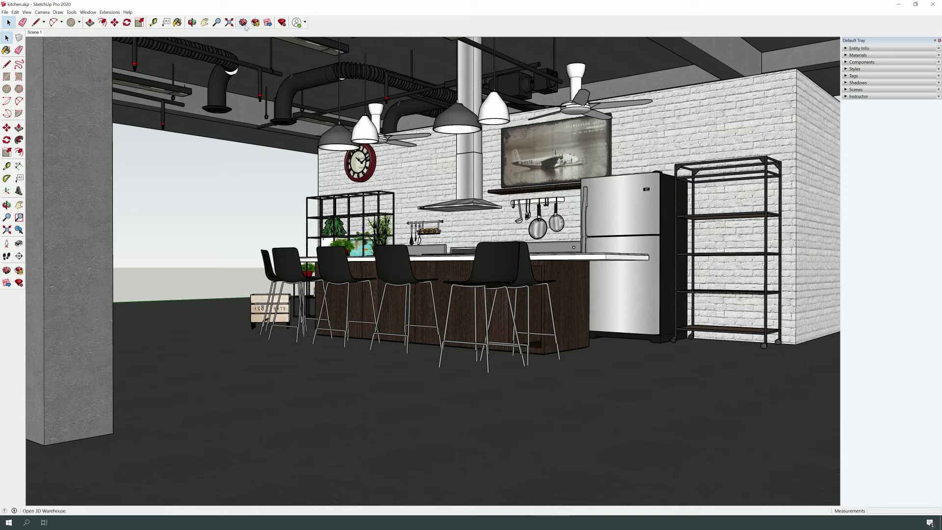
Step: Open 3D Warehouse from the Window menu and maximize its window
{"action": "left_click", "coordinate": [93, 15]}
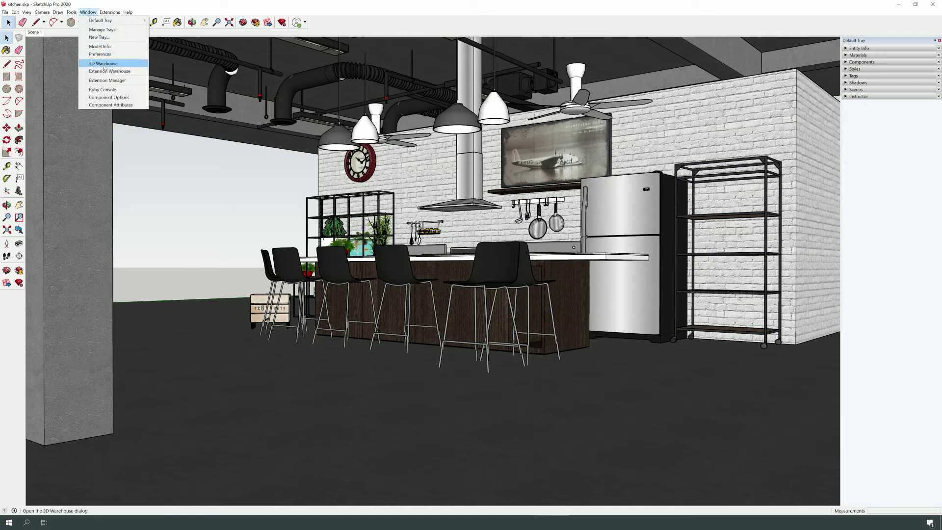
{"action": "left_click", "coordinate": [104, 65]}
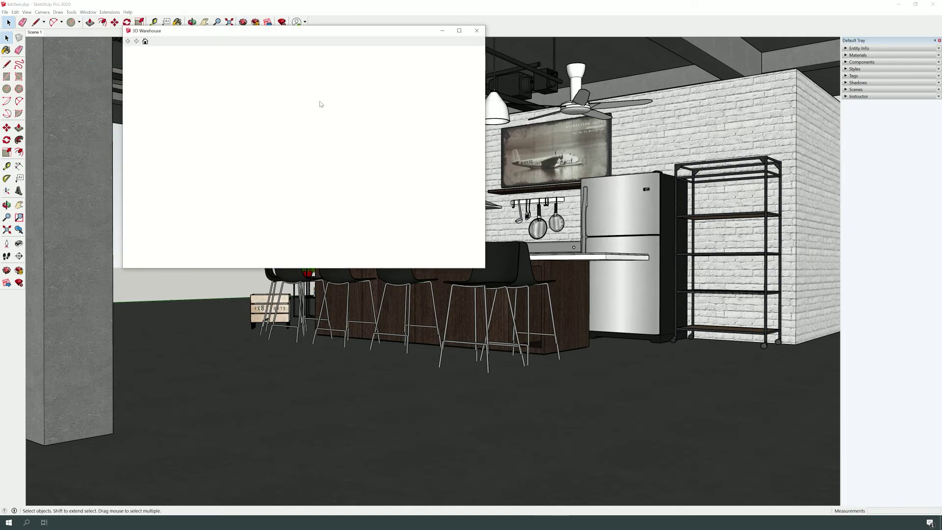
{"action": "left_click", "coordinate": [459, 30]}
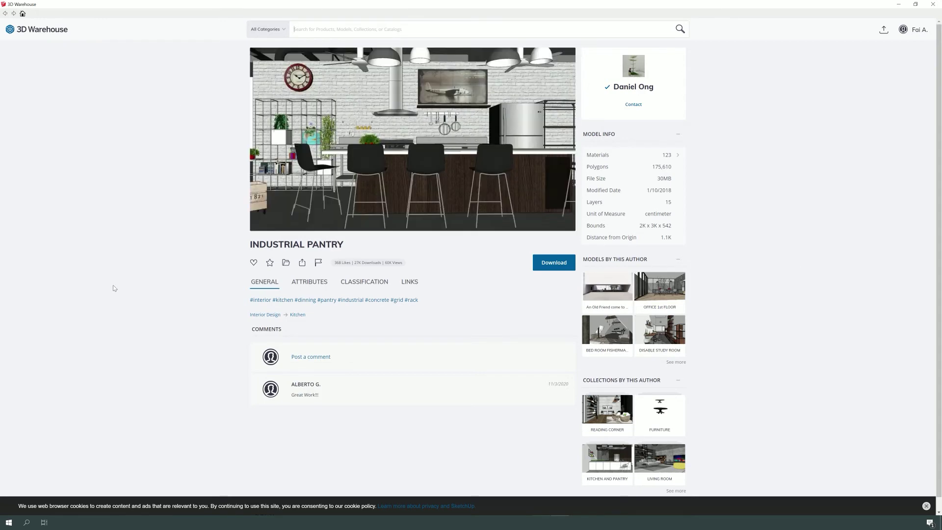
Step: Search 3D Warehouse for 'light', then open the All Categories list on the home page
{"action": "left_click", "coordinate": [47, 31]}
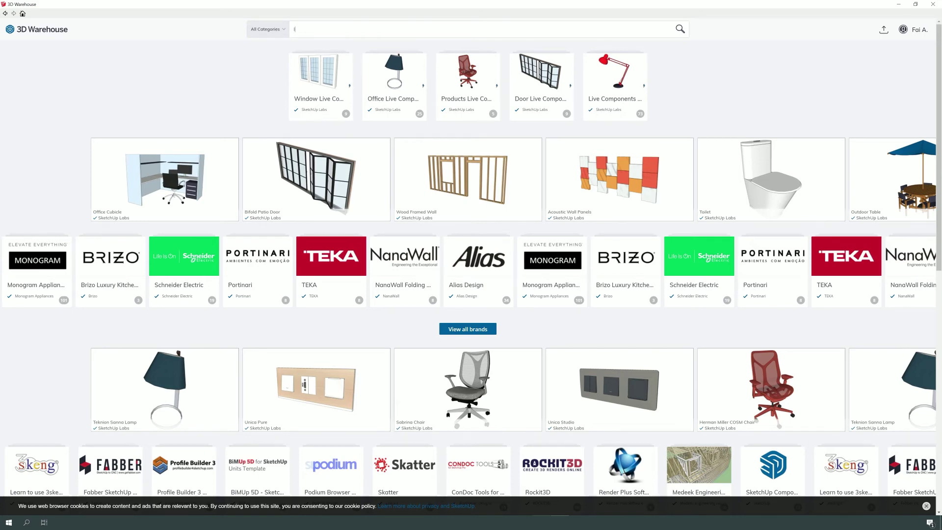
{"action": "type", "text": "light"}
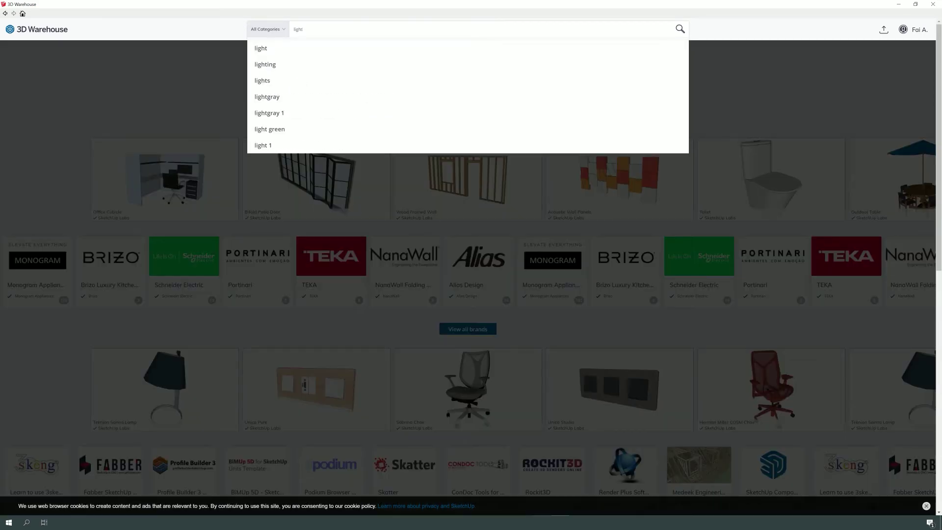
{"action": "left_click", "coordinate": [298, 51]}
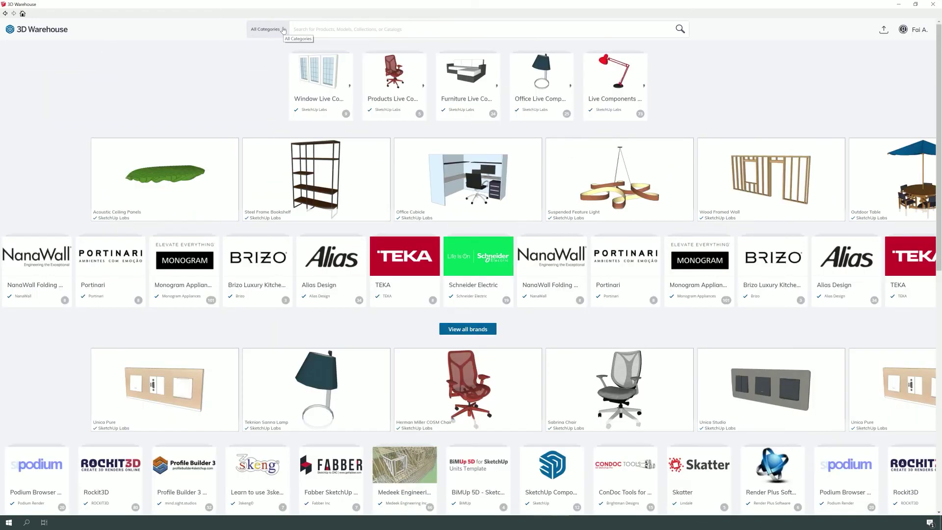
{"action": "left_click", "coordinate": [284, 30]}
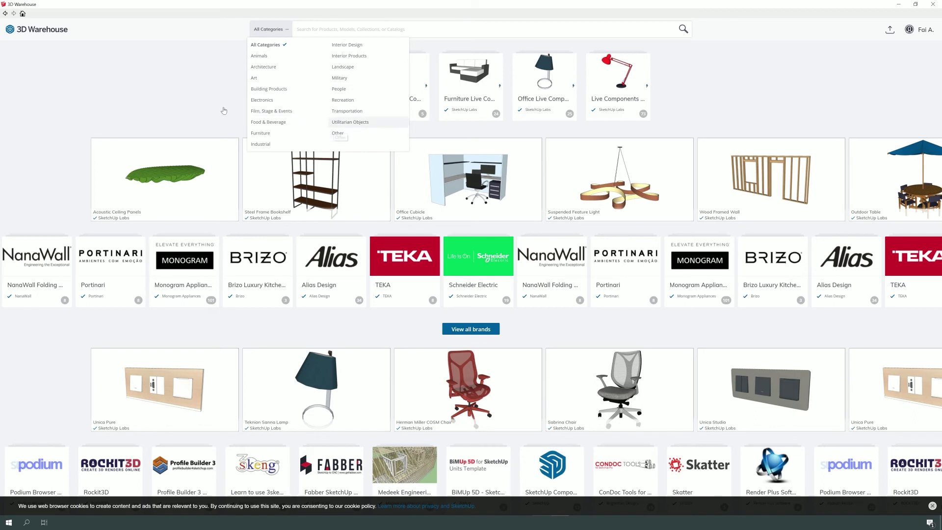
{"action": "left_click", "coordinate": [199, 85]}
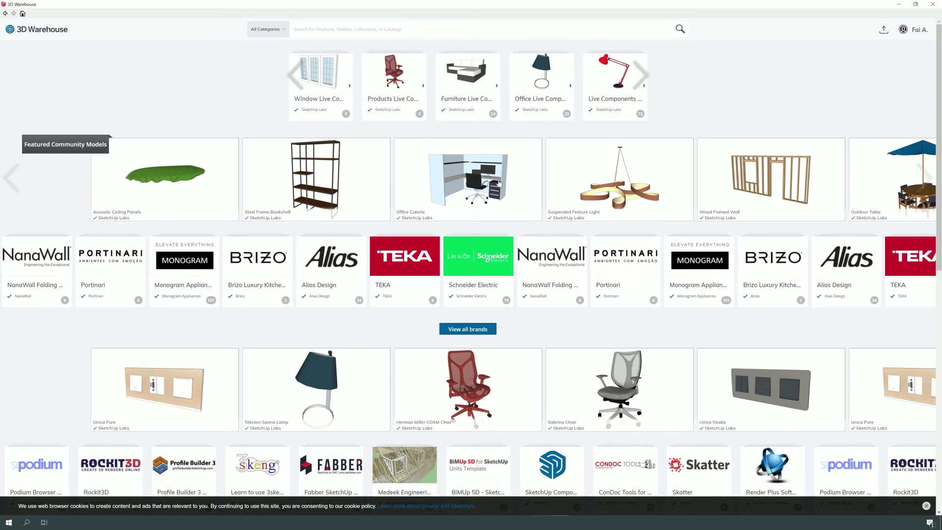
{"action": "scroll", "coordinate": [638, 98], "scroll_direction": "down", "scroll_amount": 1}
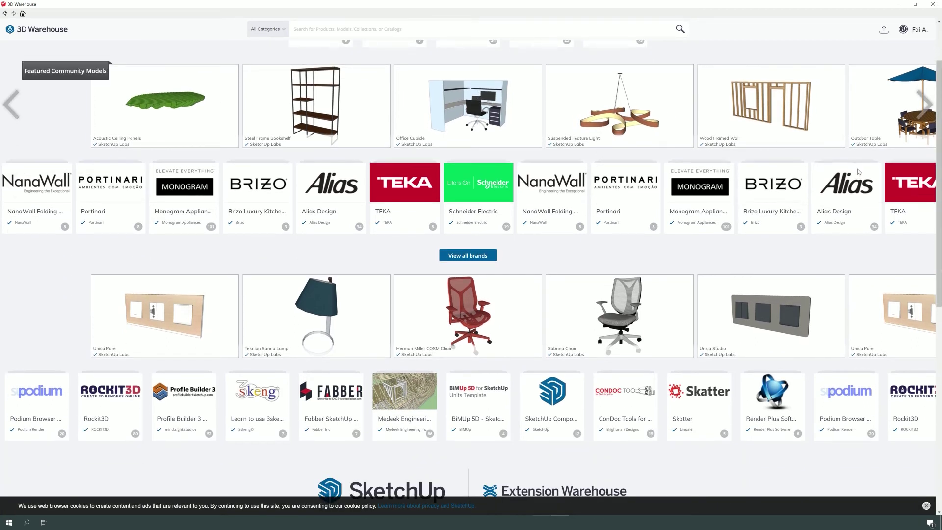
{"action": "left_click", "coordinate": [641, 100]}
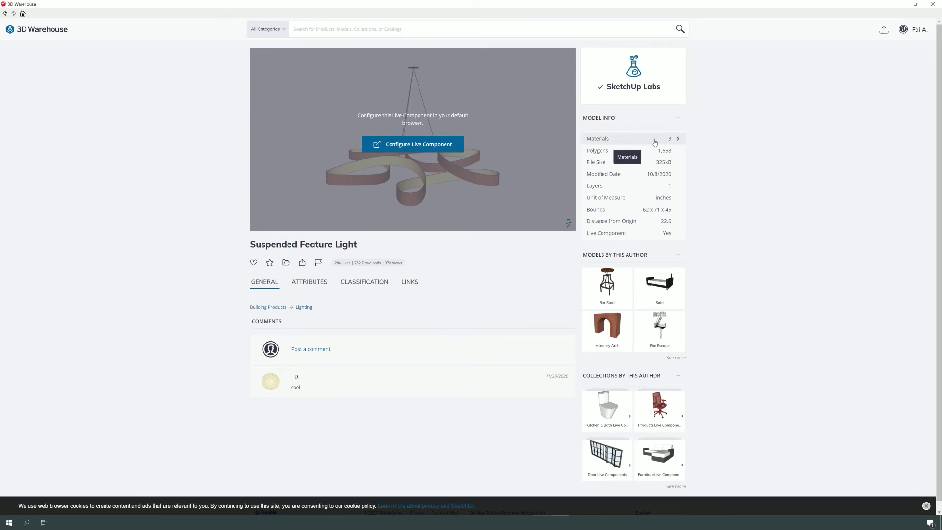
{"action": "left_click", "coordinate": [678, 139]}
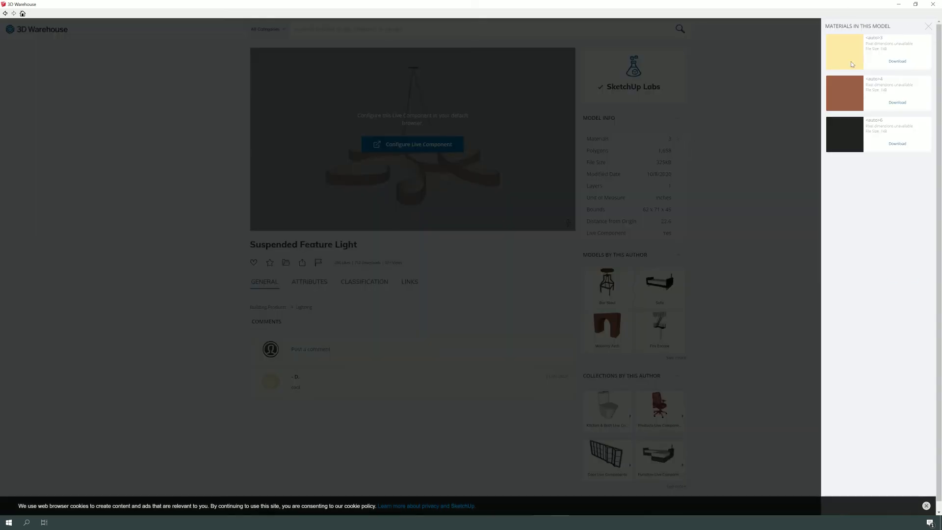
{"action": "left_click", "coordinate": [823, 135]}
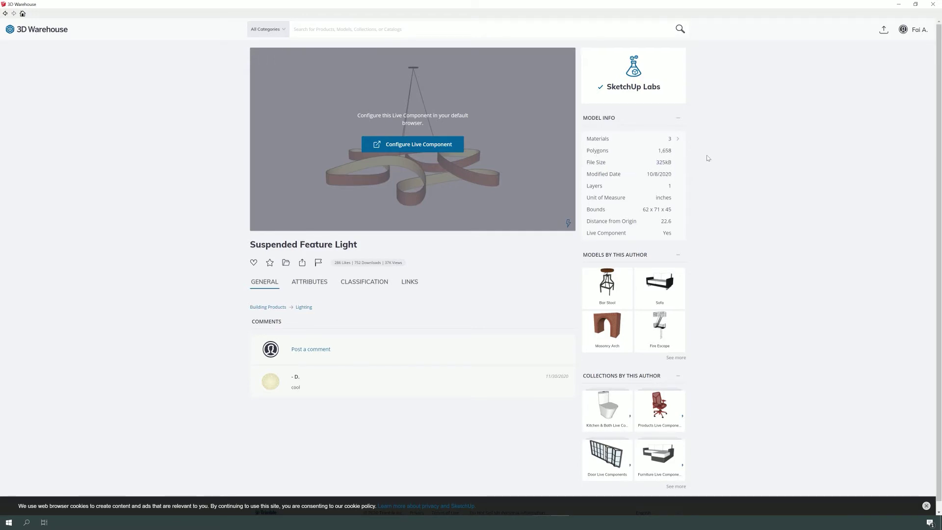
{"action": "scroll", "coordinate": [708, 158], "scroll_direction": "down", "scroll_amount": 1}
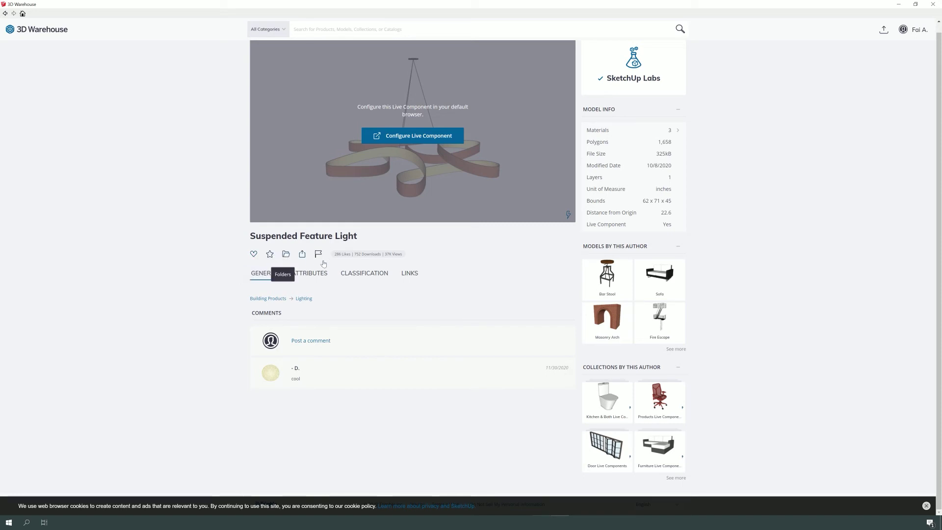
{"action": "left_click", "coordinate": [5, 13]}
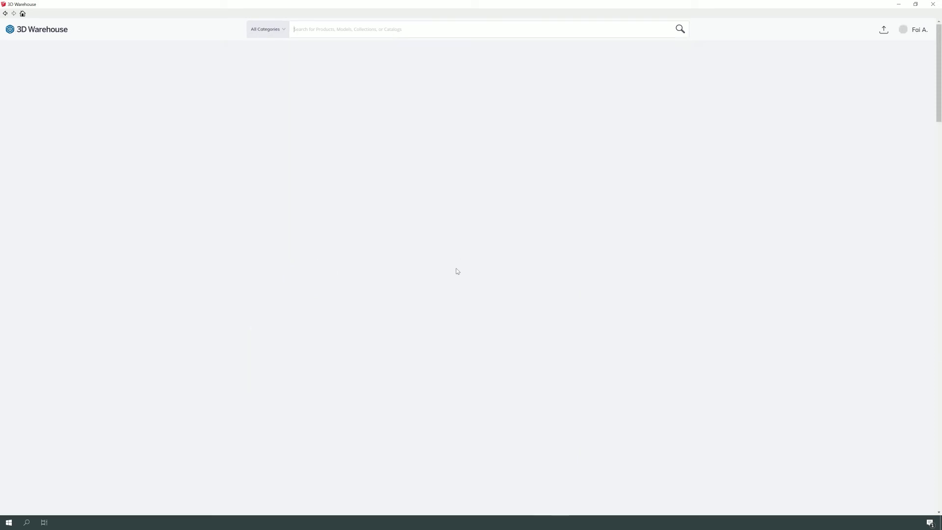
Step: Filter the 3D Warehouse search to Furniture and open the MAX_BET_01 chair-and-ottoman model page
{"action": "scroll", "coordinate": [432, 236], "scroll_direction": "down", "scroll_amount": 5}
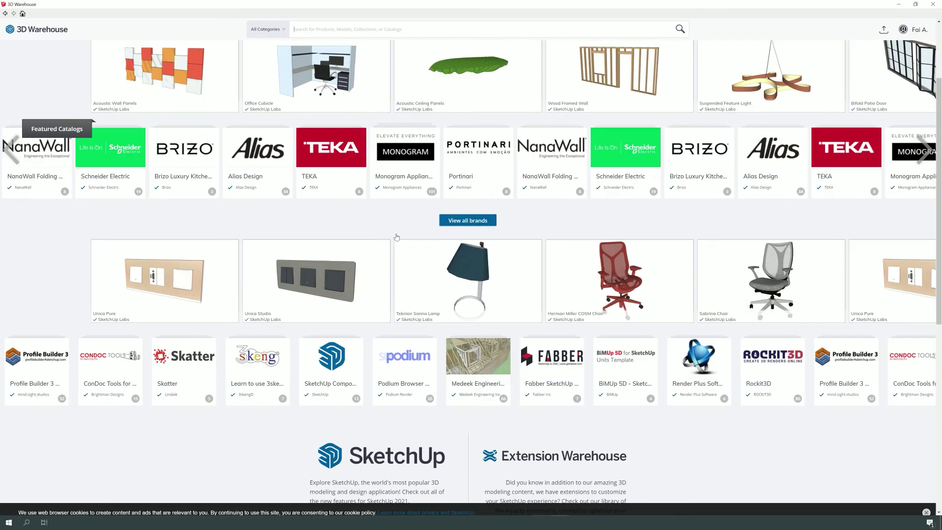
{"action": "scroll", "coordinate": [417, 198], "scroll_direction": "down", "scroll_amount": 2}
{"action": "scroll", "coordinate": [417, 199], "scroll_direction": "up", "scroll_amount": 6}
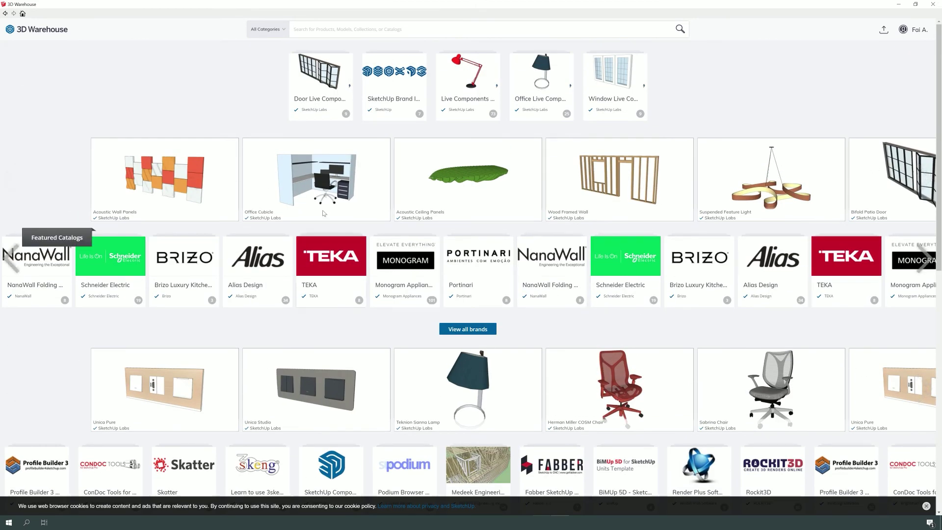
{"action": "left_click", "coordinate": [283, 34]}
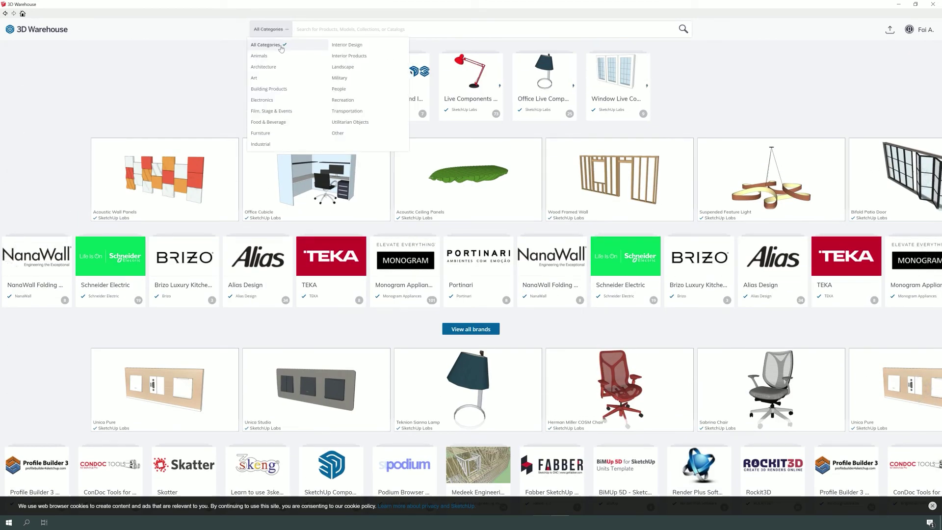
{"action": "left_click", "coordinate": [262, 133]}
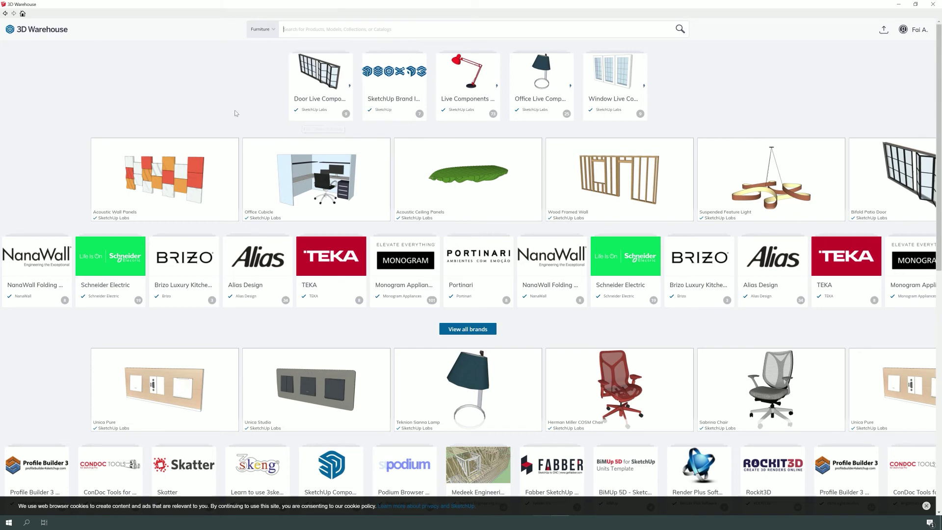
{"action": "key", "text": "Return"}
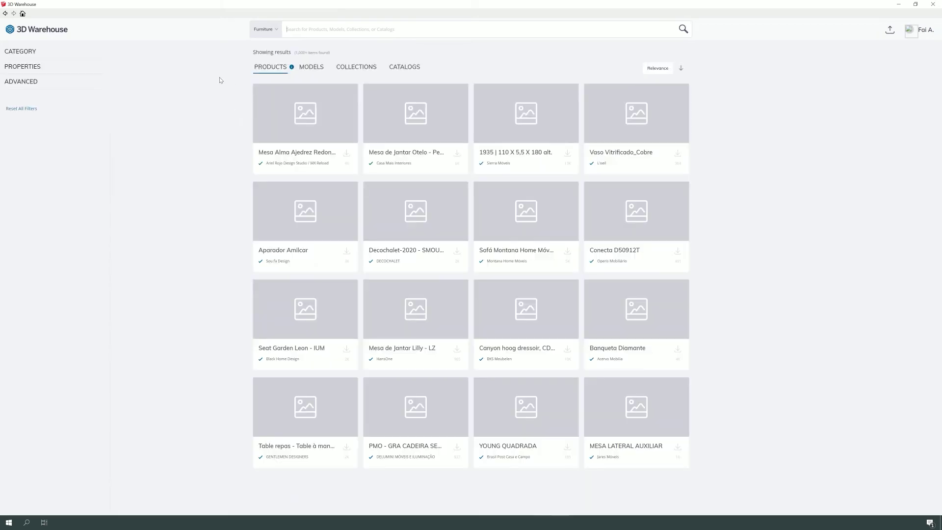
{"action": "scroll", "coordinate": [219, 79], "scroll_direction": "down", "scroll_amount": 3}
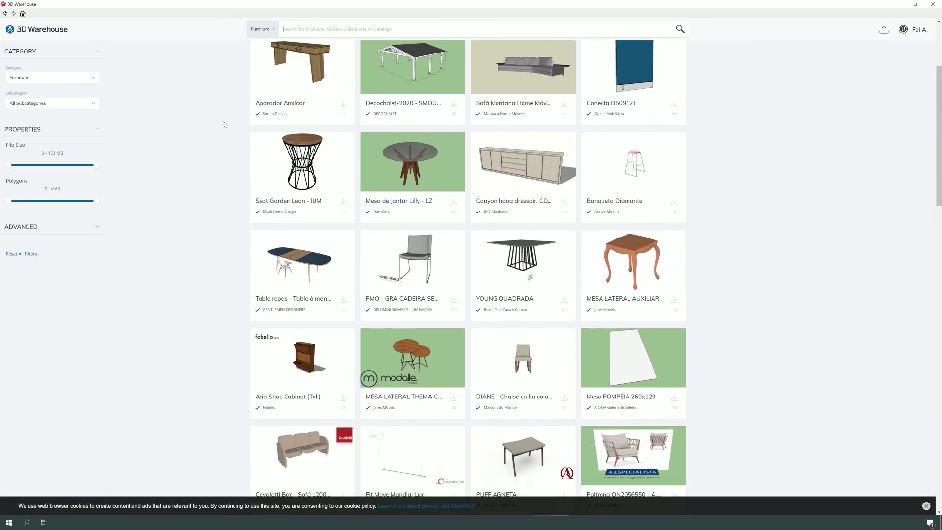
{"action": "scroll", "coordinate": [223, 124], "scroll_direction": "down", "scroll_amount": 7}
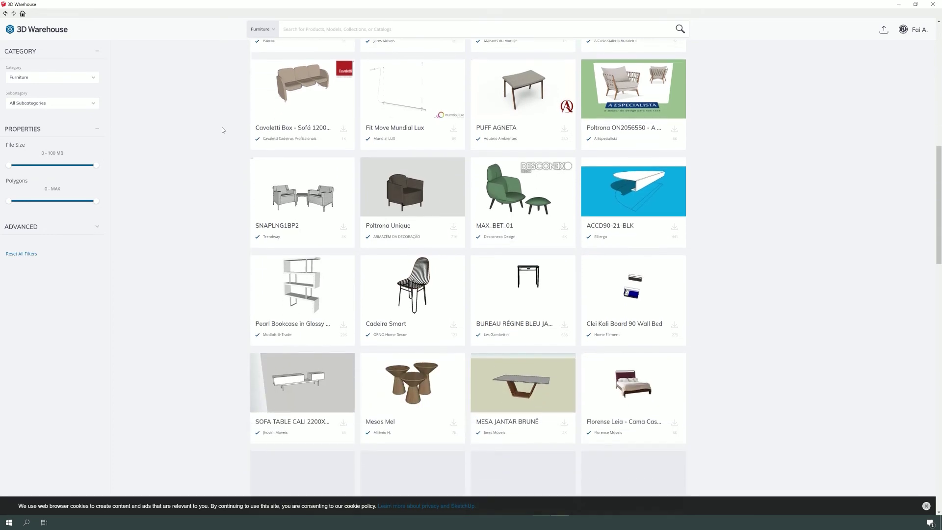
{"action": "left_click", "coordinate": [506, 175]}
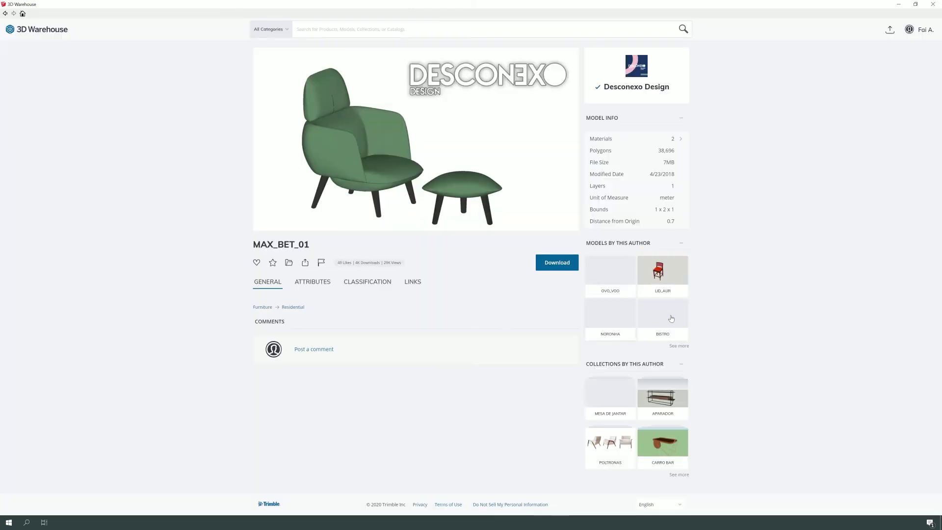
Step: Launch the MAX_BET_01 green armchair and ottoman in the 3D Web Viewer
{"action": "mouse_move", "coordinate": [374, 222]}
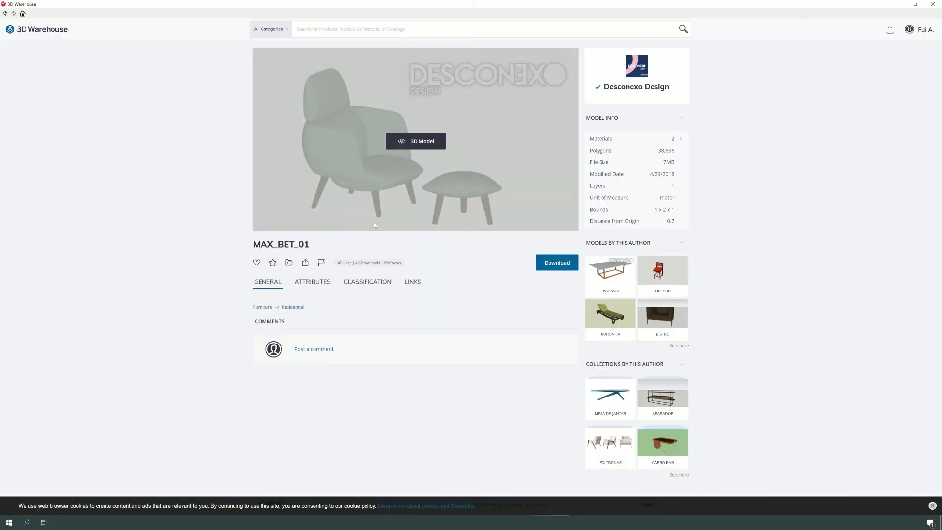
{"action": "left_click", "coordinate": [415, 146]}
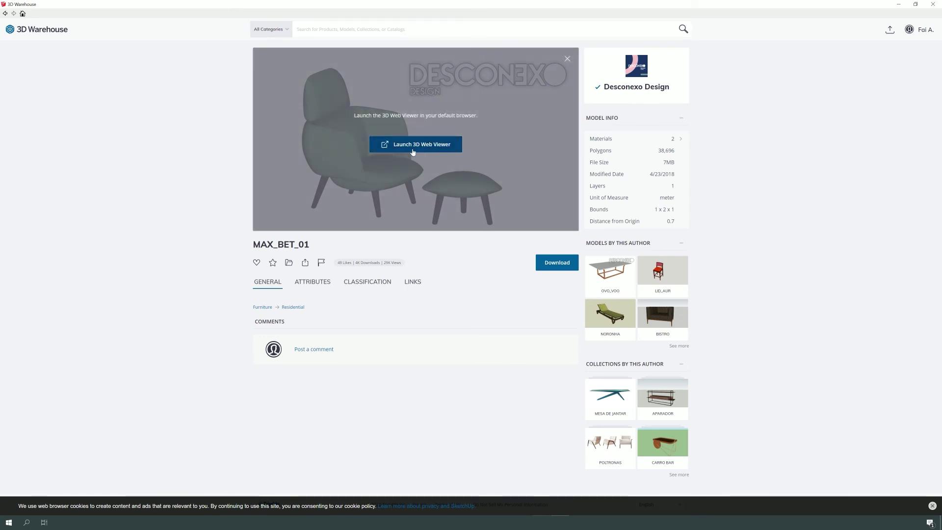
{"action": "left_click", "coordinate": [415, 146]}
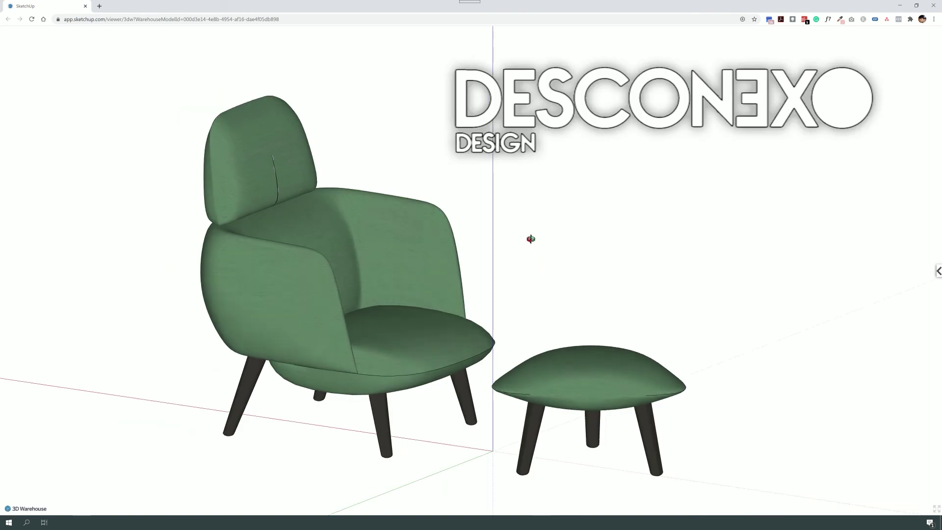
Step: Orbit the chair and ottoman to a front view, then close the viewer
{"action": "left_click_drag", "start_coordinate": [486, 257], "coordinate": [531, 263]}
{"action": "left_click", "coordinate": [933, 5]}
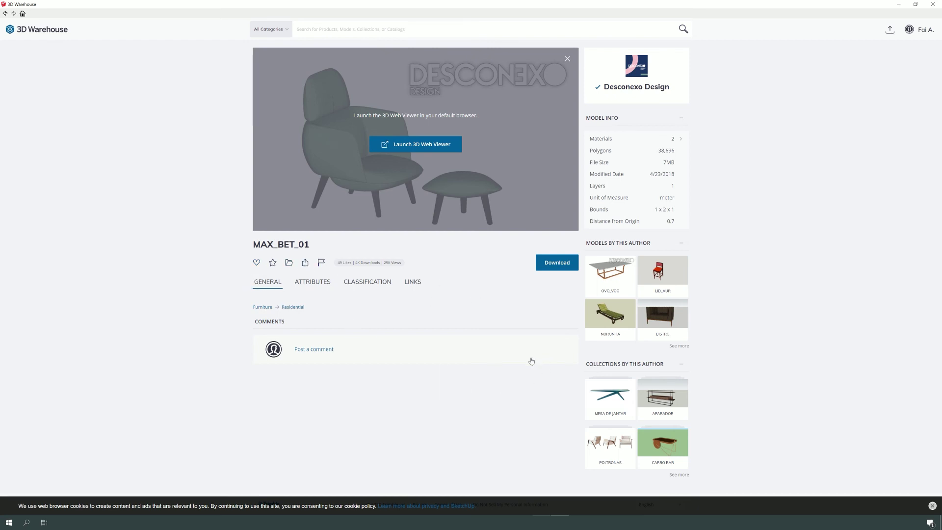
Step: Download MAX_BET_01 and confirm loading it directly into the kitchen model
{"action": "left_click", "coordinate": [557, 267]}
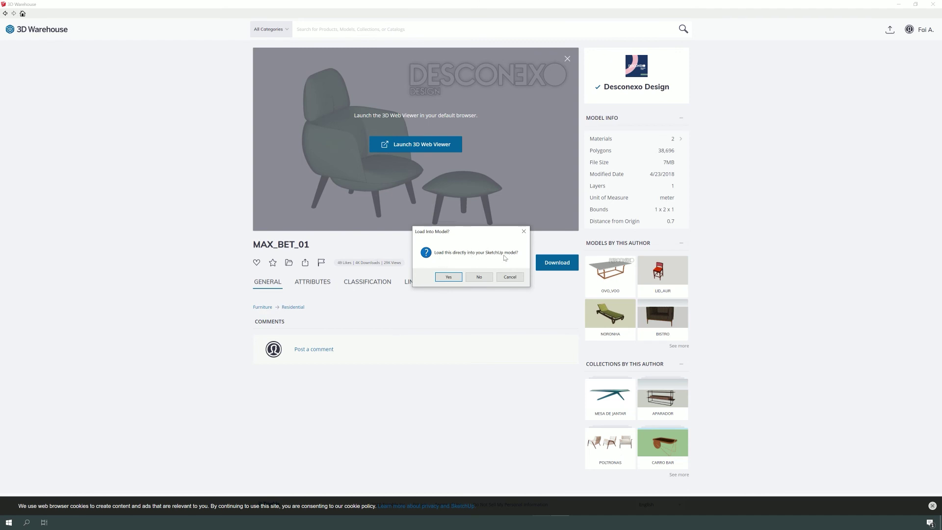
{"action": "left_click", "coordinate": [448, 277]}
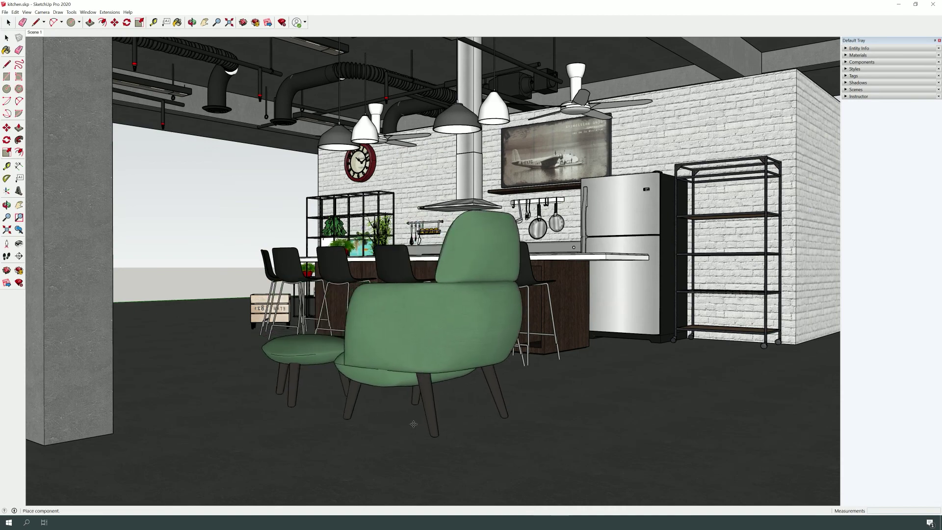
Step: Drop the MAX_BET_01 armchair and ottoman on the floor beside the island, then deselect it
{"action": "left_click", "coordinate": [518, 396]}
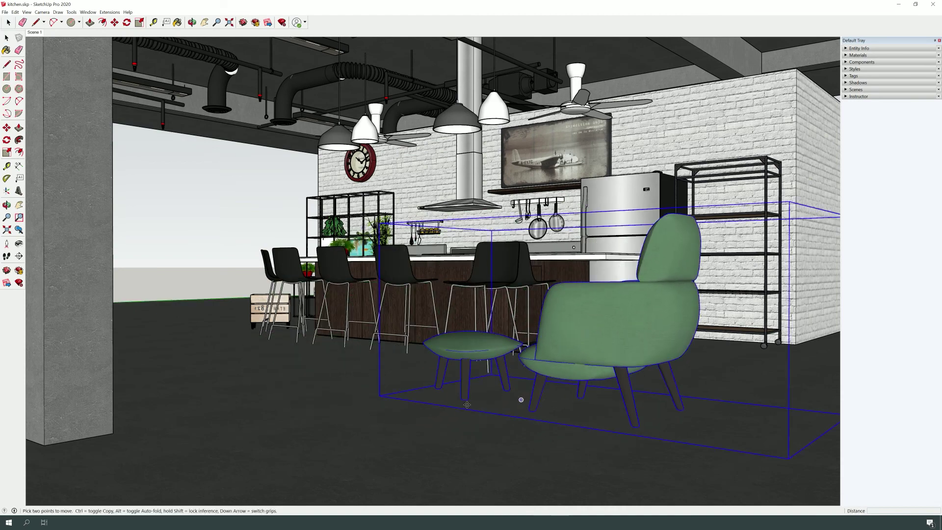
{"action": "middle_click_drag", "start_coordinate": [421, 393], "coordinate": [801, 431]}
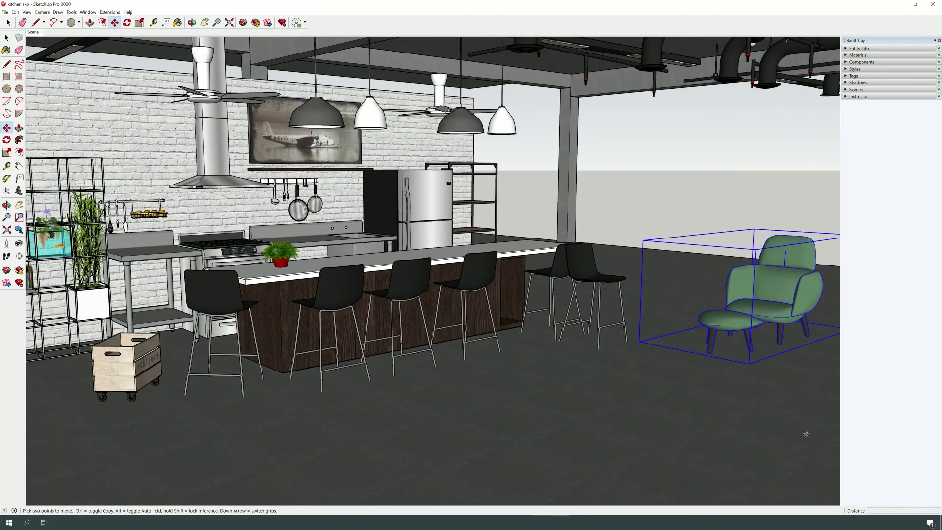
{"action": "scroll", "coordinate": [819, 316], "scroll_direction": "up", "scroll_amount": 3}
{"action": "scroll", "coordinate": [785, 274], "scroll_direction": "up", "scroll_amount": 3}
{"action": "scroll", "coordinate": [638, 344], "scroll_direction": "down", "scroll_amount": 2}
{"action": "scroll", "coordinate": [582, 305], "scroll_direction": "up", "scroll_amount": 2}
{"action": "scroll", "coordinate": [581, 305], "scroll_direction": "down", "scroll_amount": 4}
{"action": "key", "text": "space"}
{"action": "left_click", "coordinate": [558, 277]}
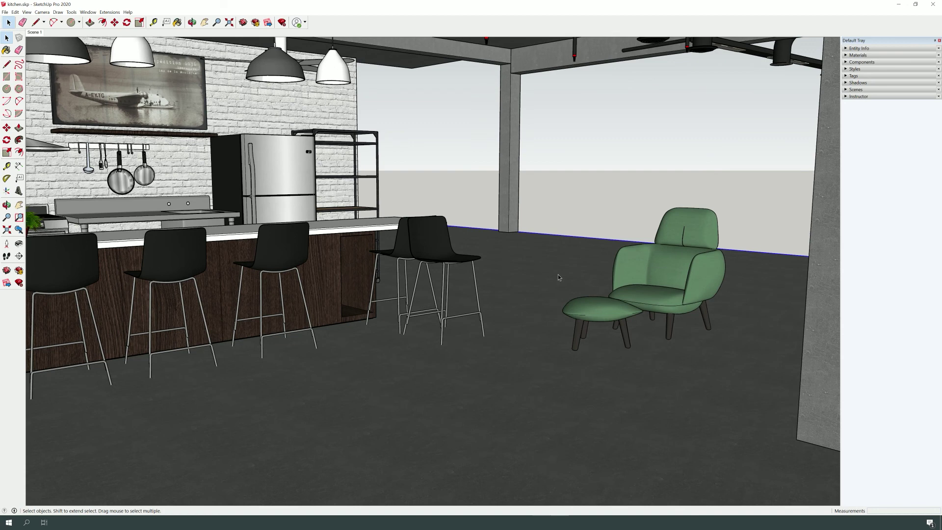